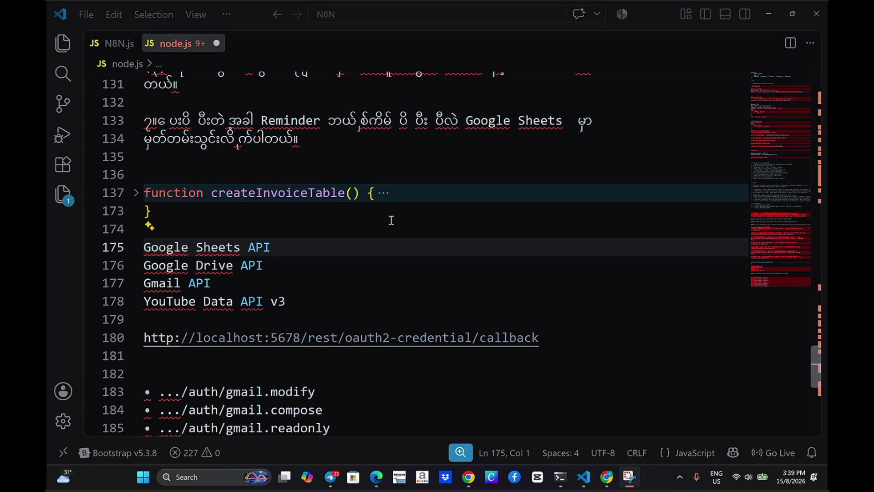
scroll(391, 220, "up", 1)
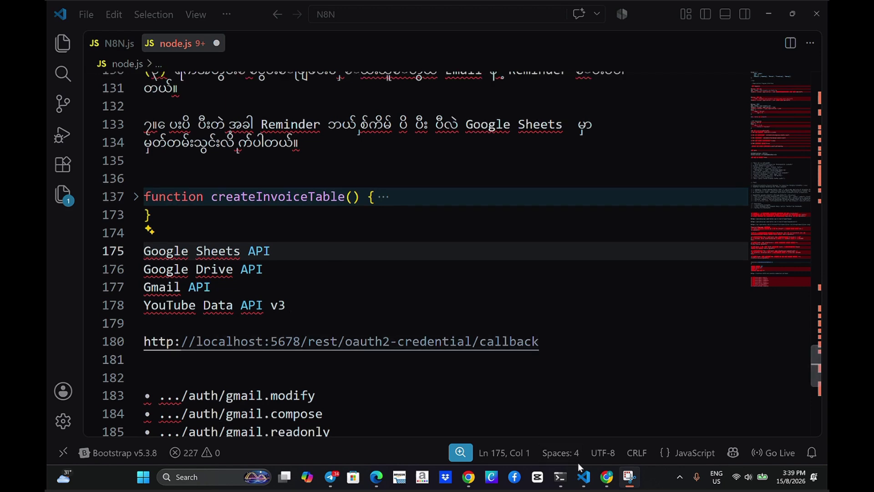
left_click(567, 483)
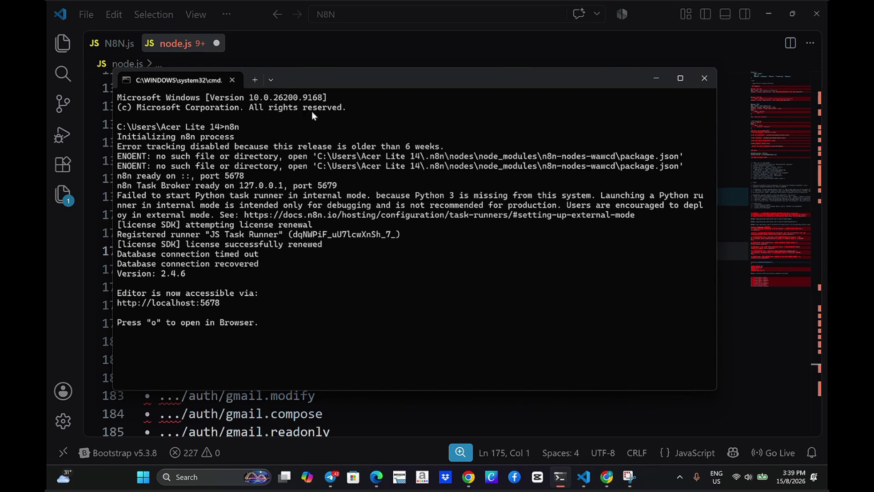
double_click(233, 128)
left_click_drag(201, 272, 117, 155)
key("ctrl+c")
left_click_drag(229, 305, 118, 304)
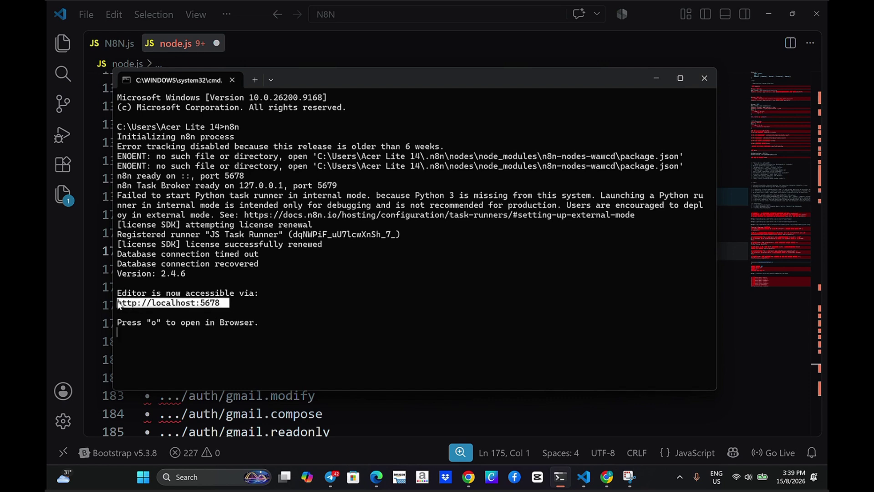
key("ctrl+c")
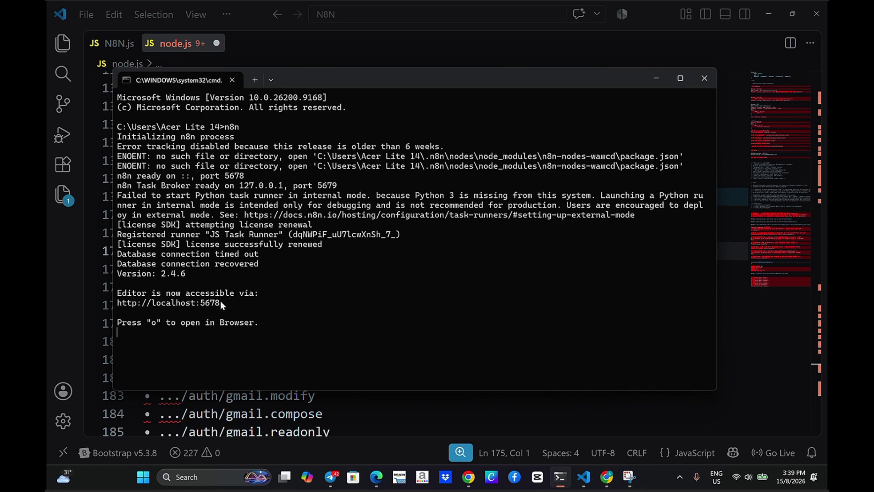
left_click_drag(225, 301, 116, 302)
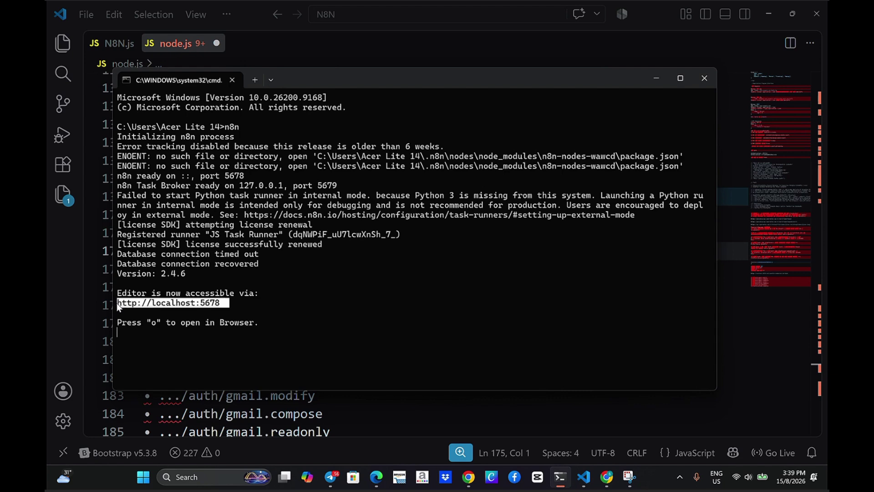
key("ctrl+c")
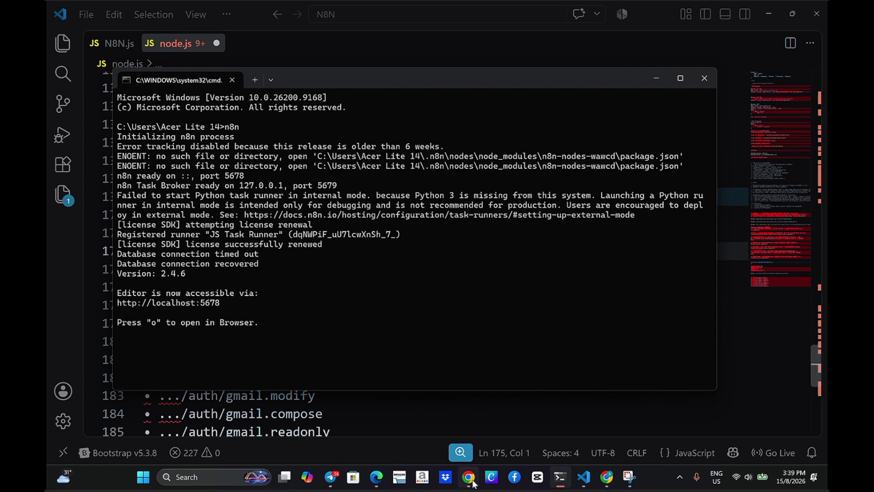
Step: Switch to Chrome, load the copied n8n address and open the workflow My workflow 3
left_click(469, 477)
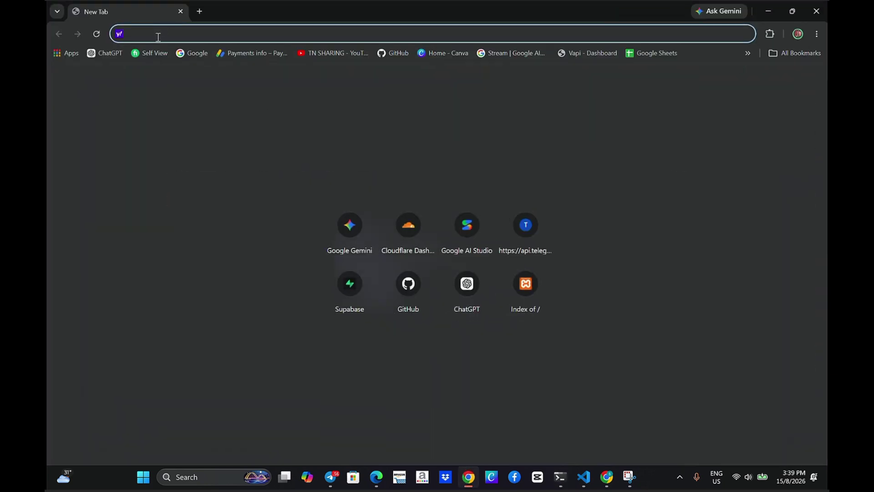
key("ctrl+v")
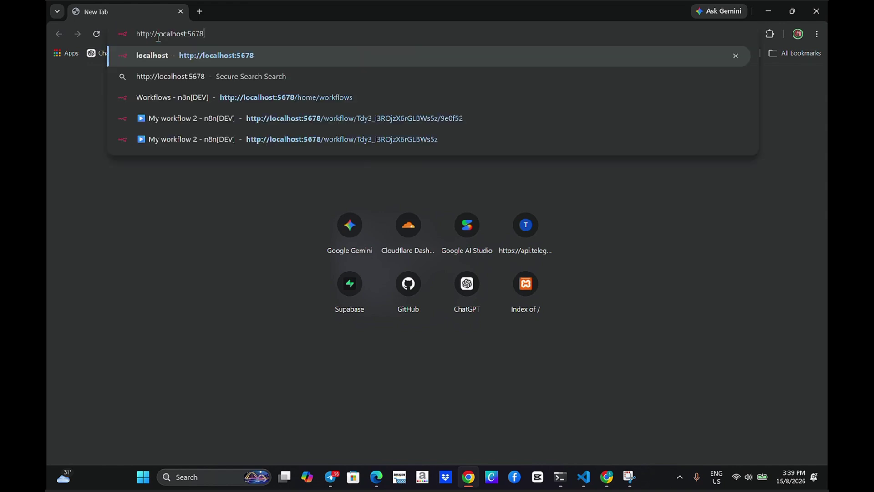
key("Return")
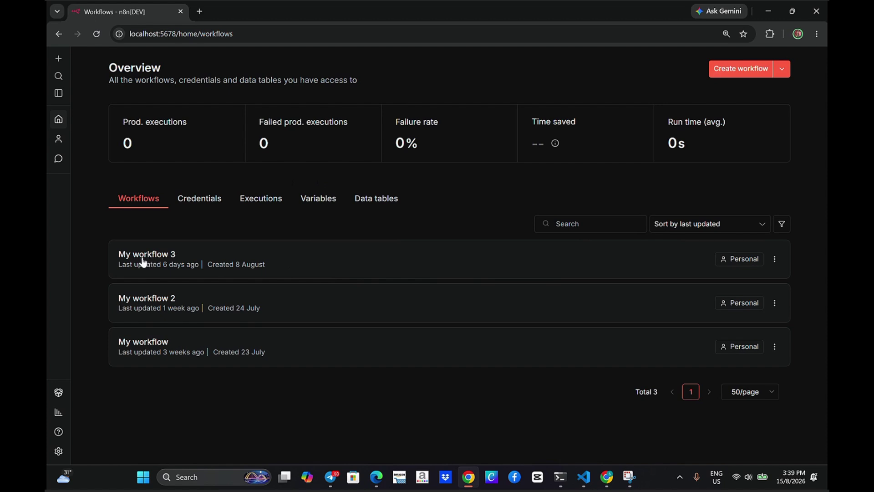
left_click(149, 257)
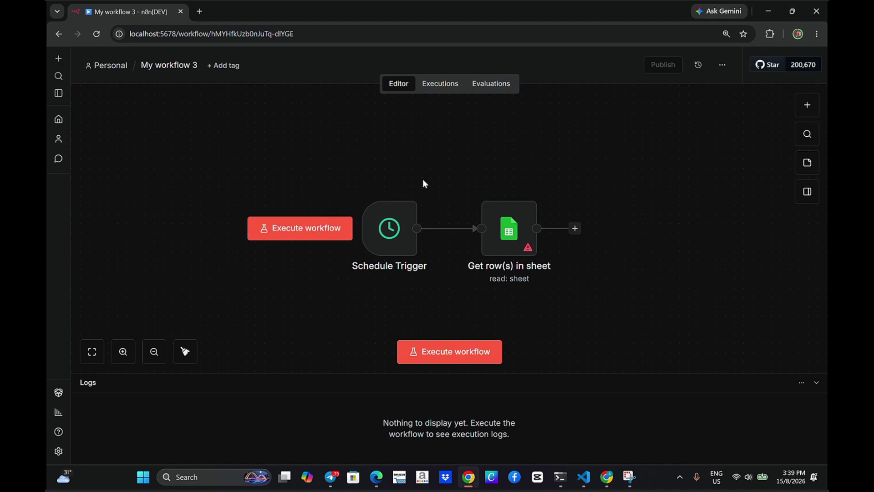
Step: Set the Schedule Trigger node's trigger hour to 8am and return to the workflow canvas
scroll(422, 179, "right", 3)
scroll(387, 171, "right", 1)
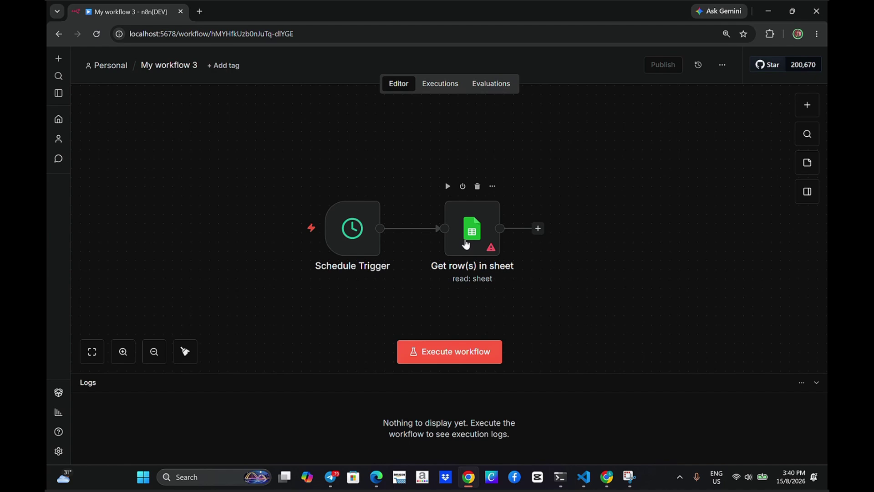
double_click(348, 228)
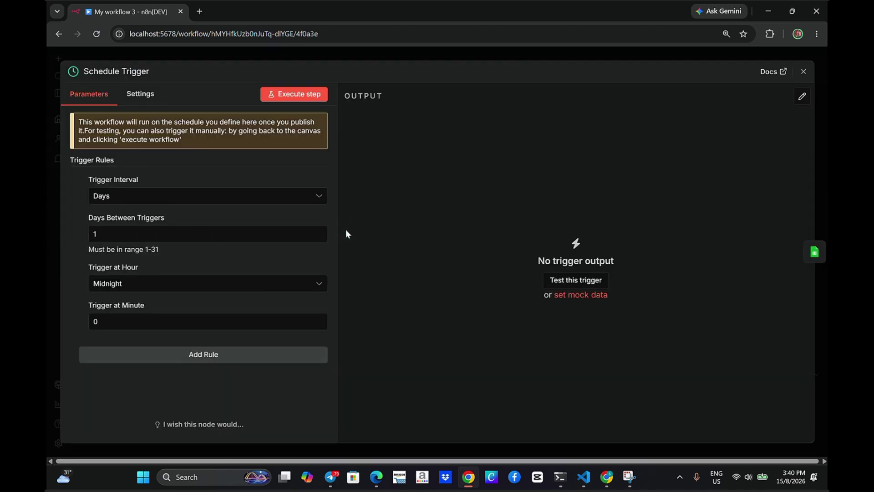
left_click(140, 291)
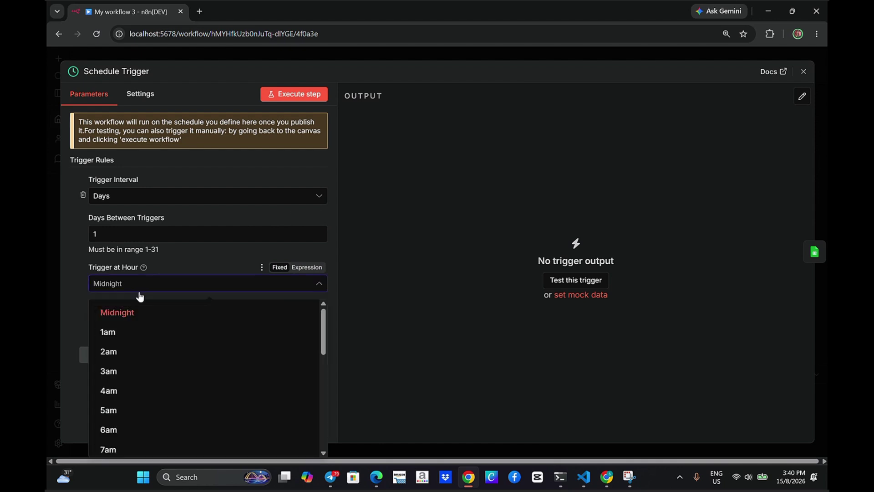
scroll(131, 370, "down", 1)
scroll(132, 372, "down", 3)
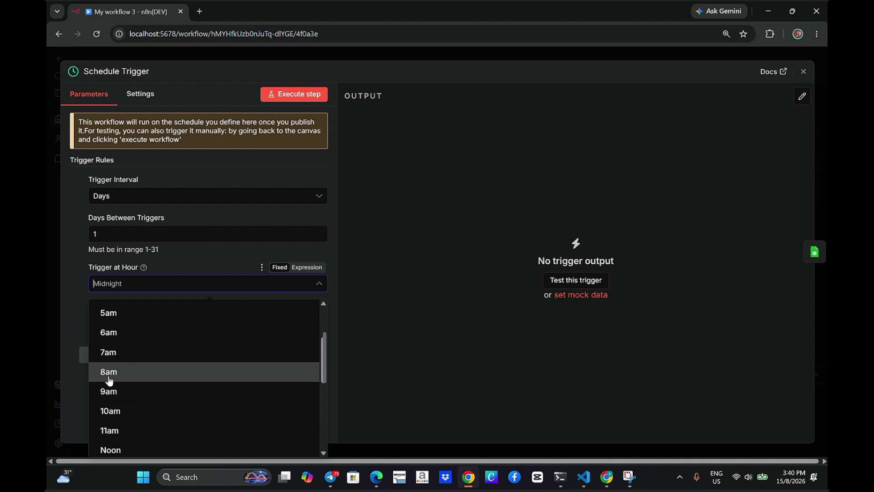
left_click(121, 377)
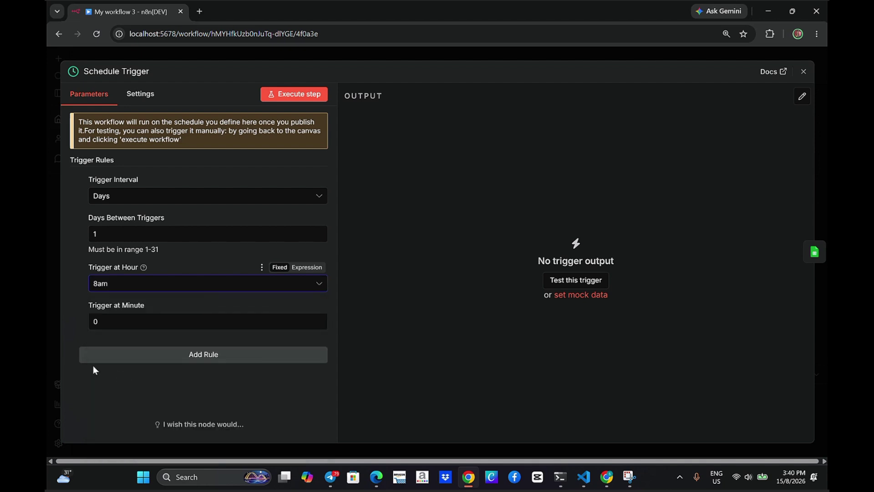
left_click(138, 326)
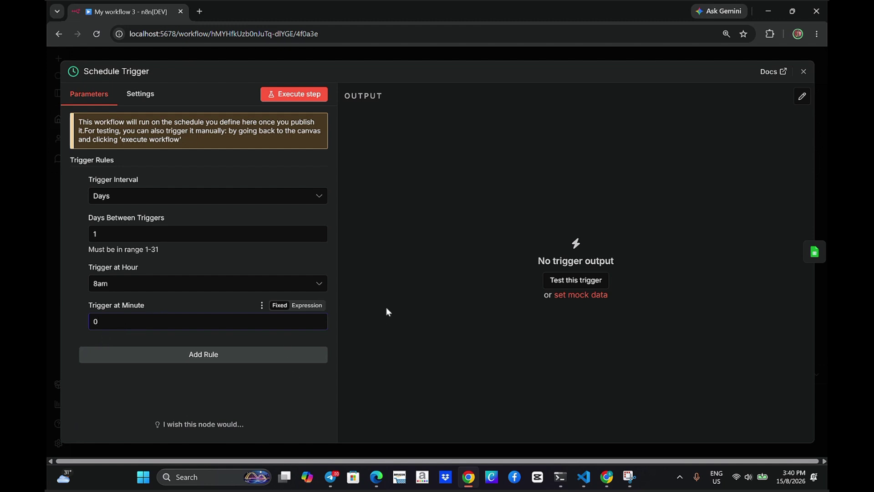
left_click(450, 284)
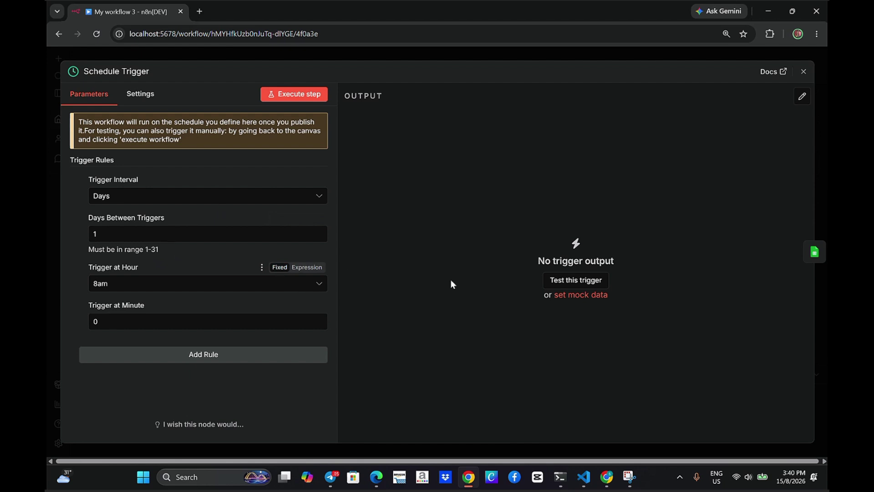
left_click(804, 73)
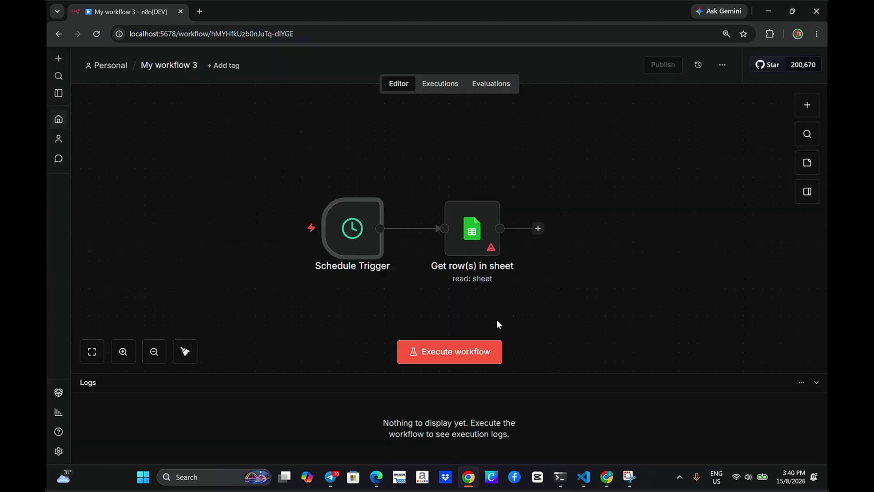
Step: Switch to the other Chrome profile's window and search Google for google sheets
left_click(605, 479)
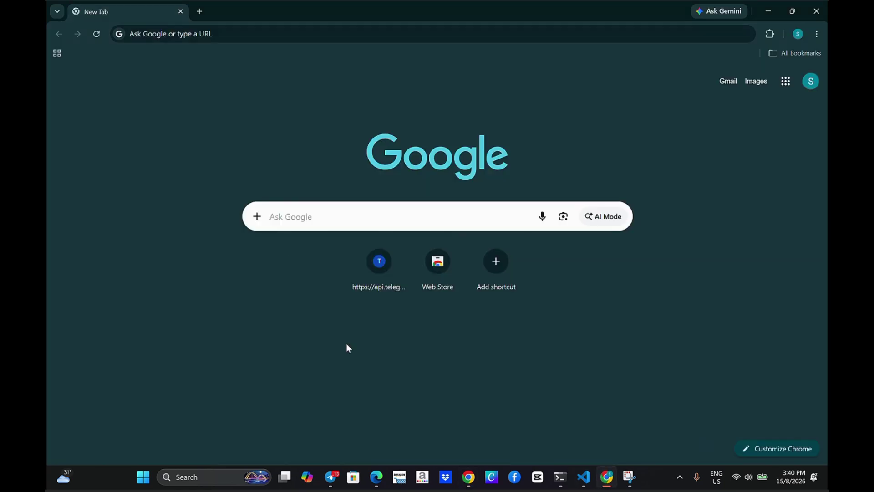
left_click(468, 477)
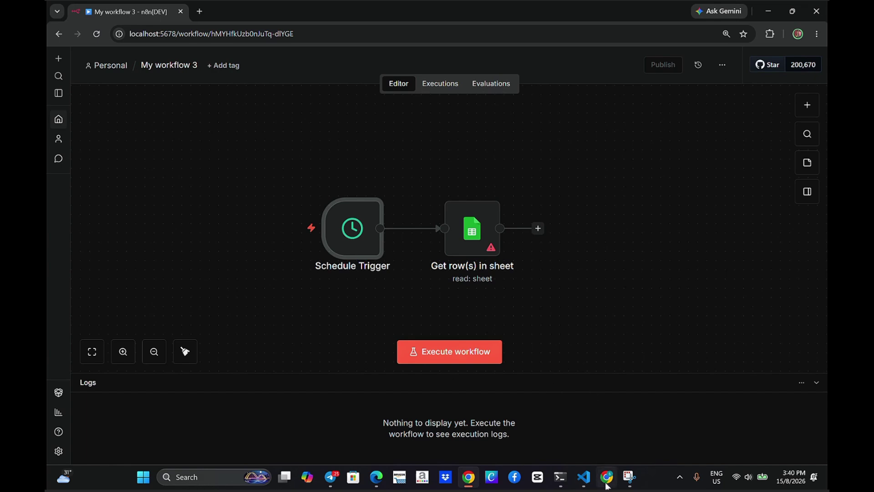
mouse_move(607, 485)
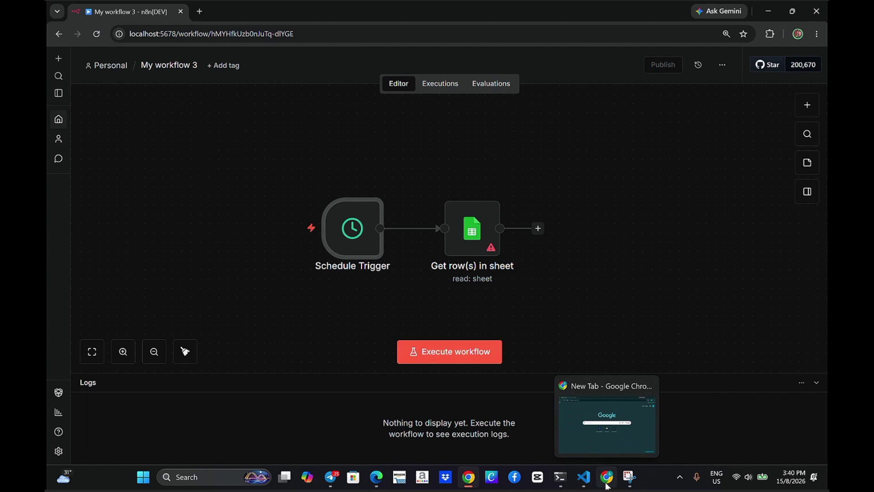
left_click(606, 485)
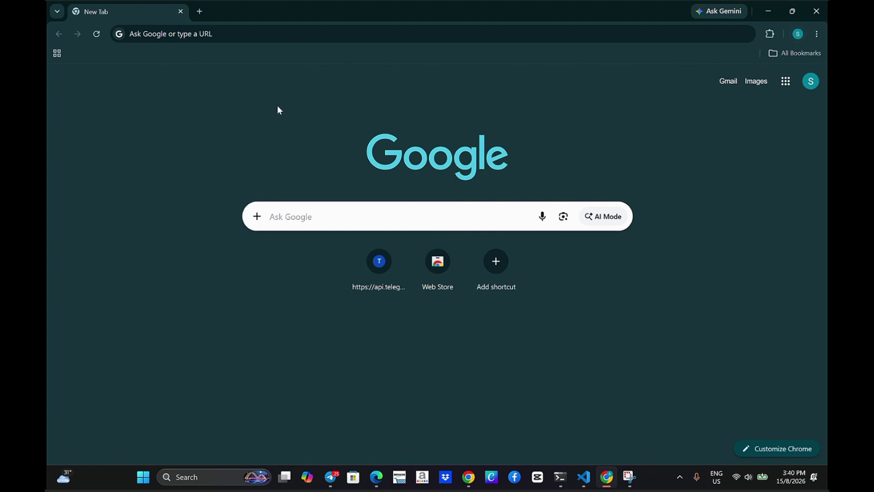
left_click(164, 35)
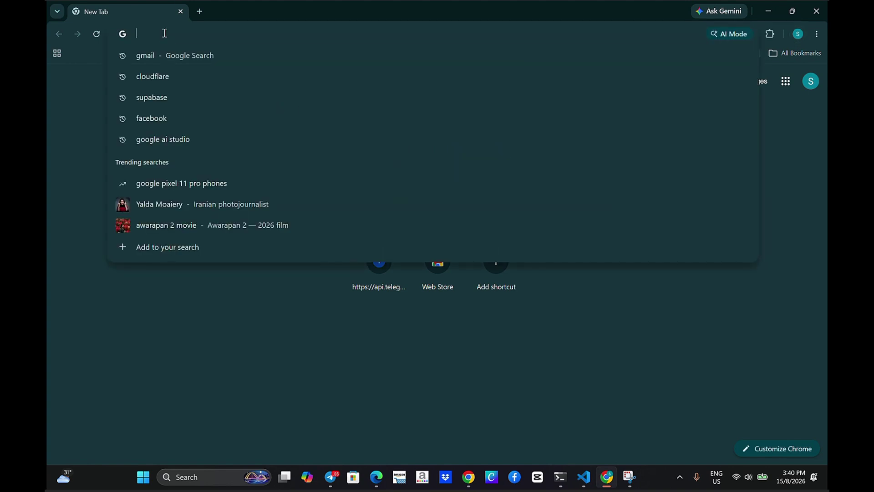
type("goo")
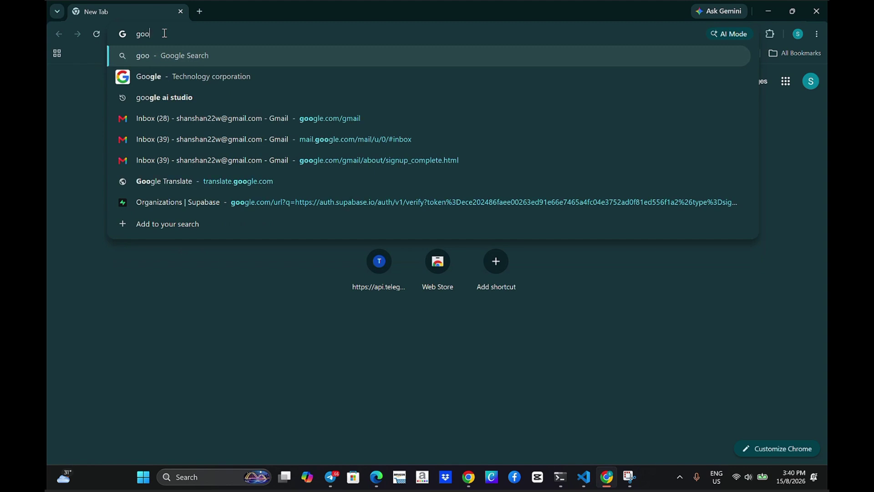
type("gle sh")
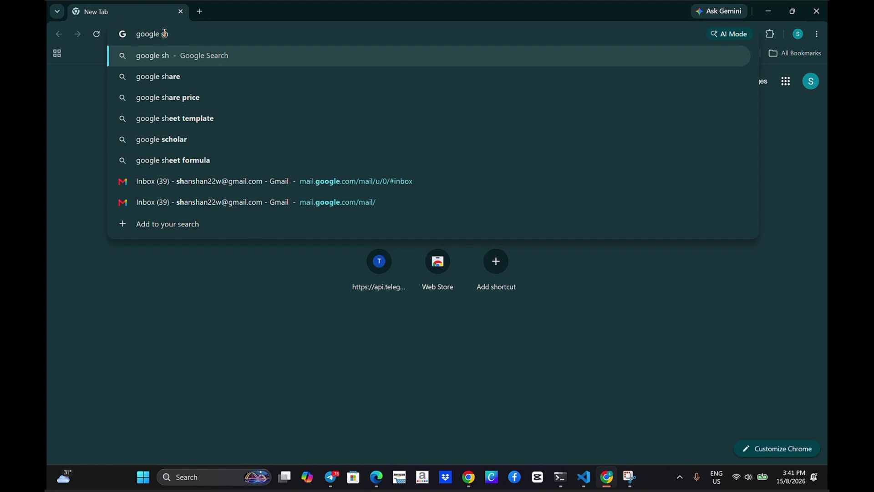
type("eets")
key("Return")
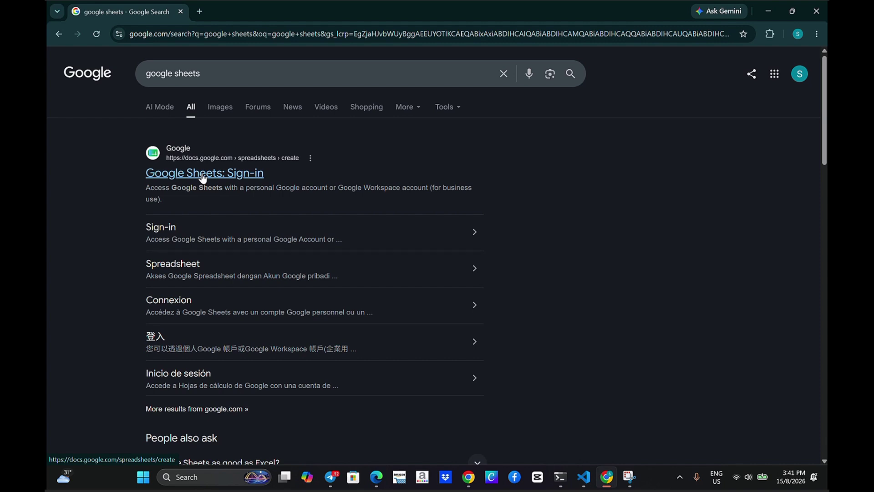
Step: Create a blank spreadsheet from the Google Sheets search result, dismissing the tables tip and the pre-built tables pane
left_click(176, 175)
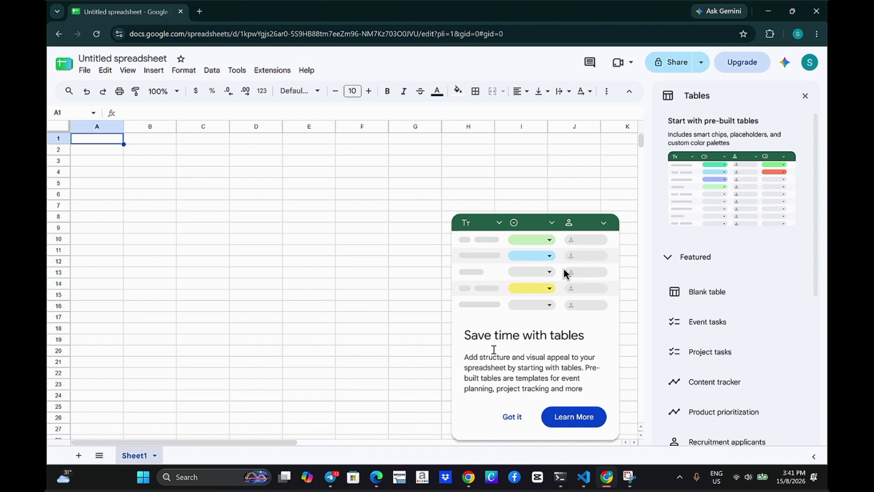
left_click(512, 416)
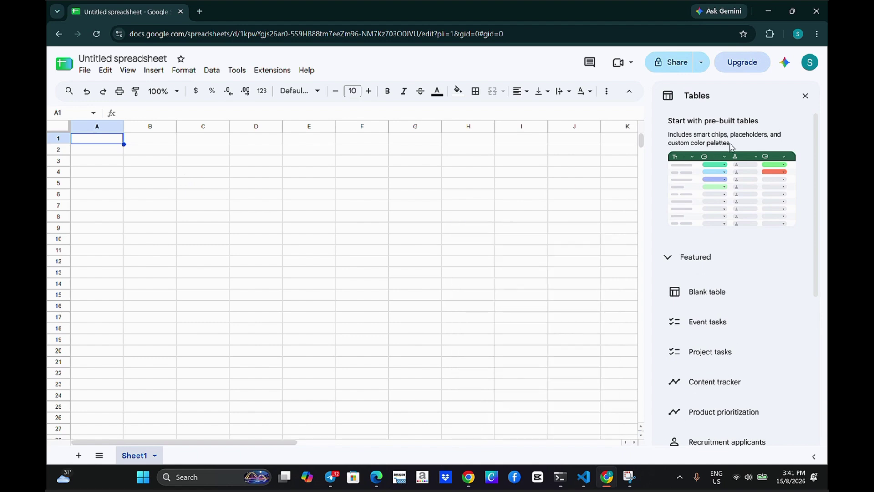
left_click(806, 96)
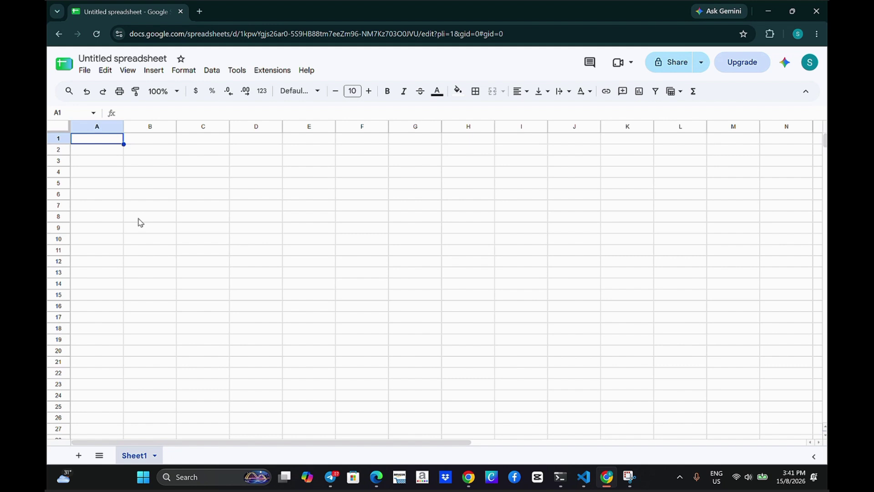
Step: Switch to VS Code, unfold the createInvoiceTable function in node.js and examine its headers and invoice data rows
left_click(583, 478)
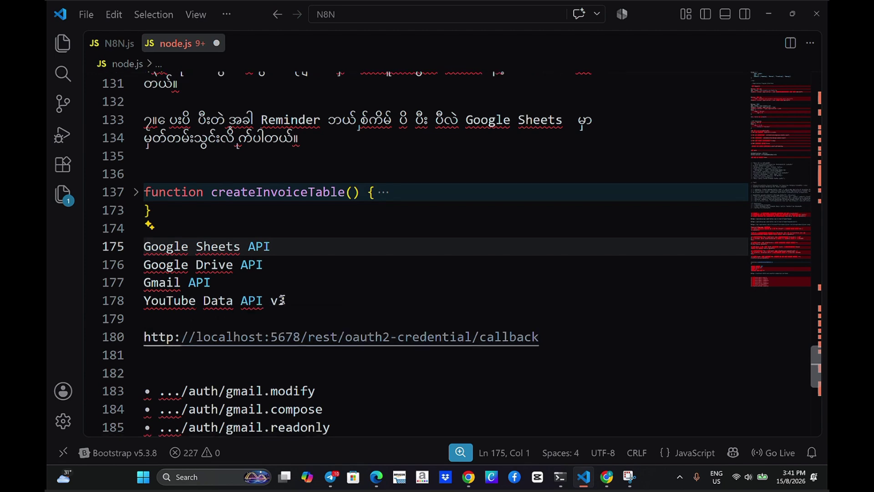
scroll(282, 319, "down", 2)
scroll(283, 360, "up", 3)
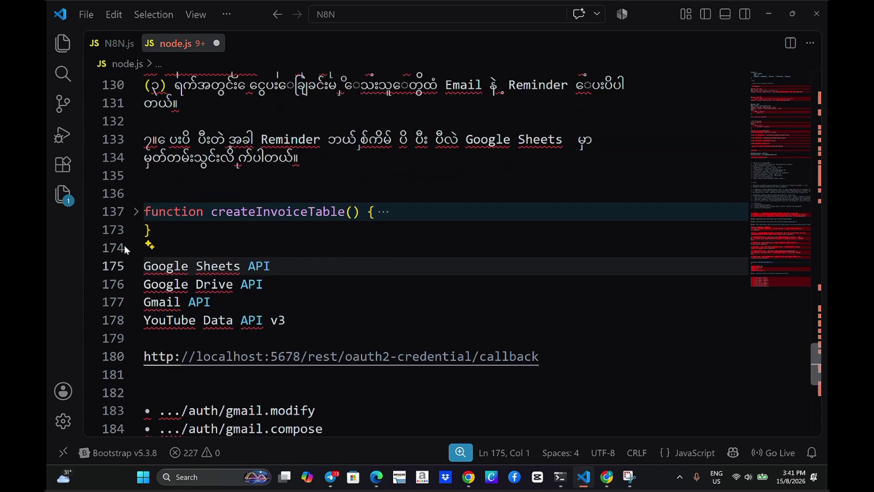
left_click(135, 211)
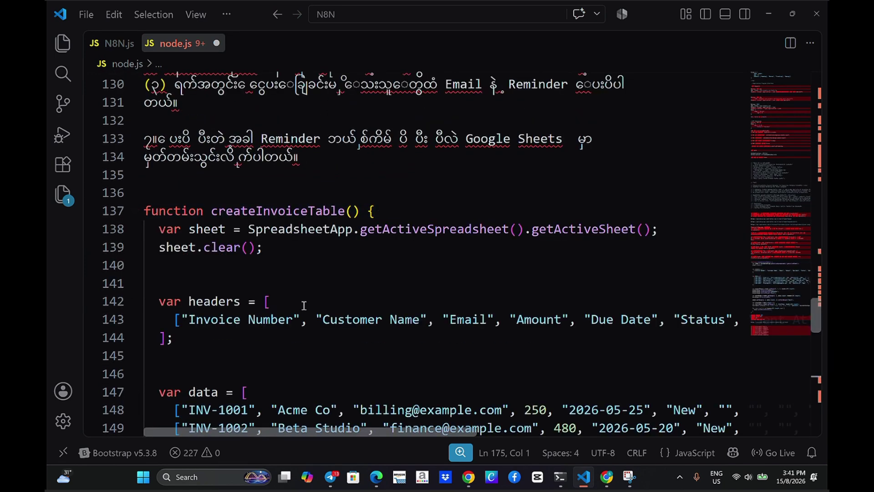
scroll(304, 305, "down", 5)
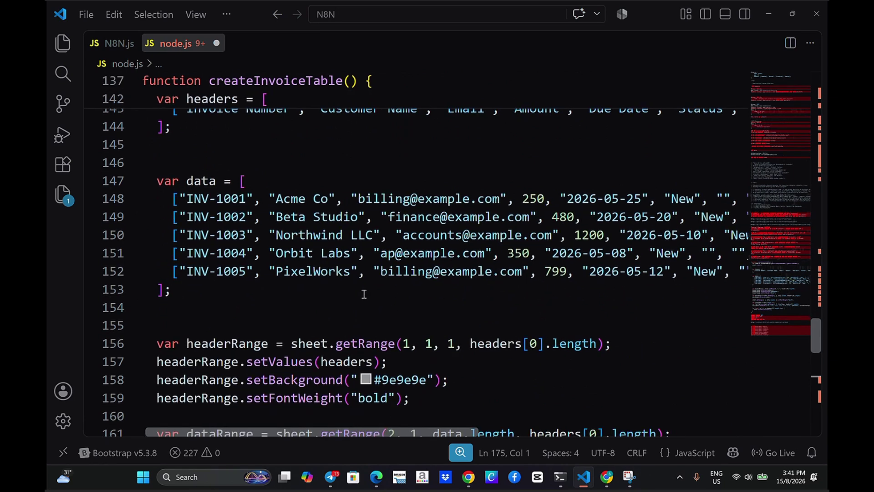
scroll(363, 294, "right", 1)
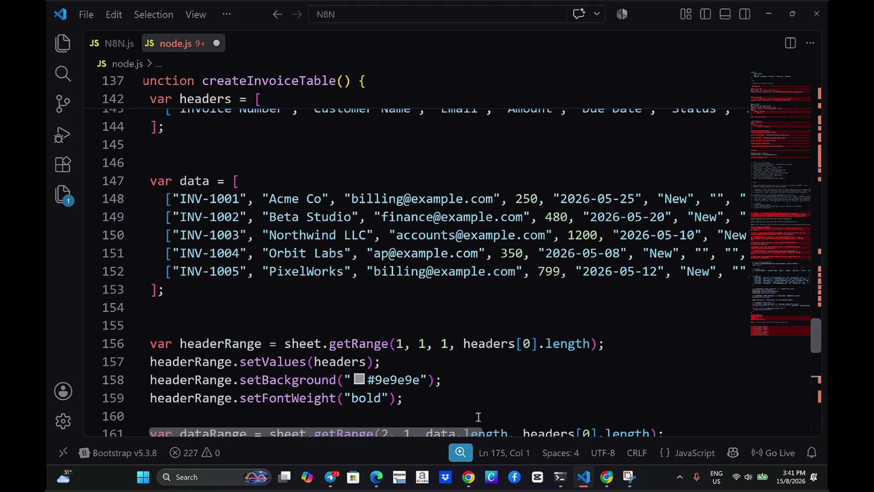
scroll(572, 258, "right", 3)
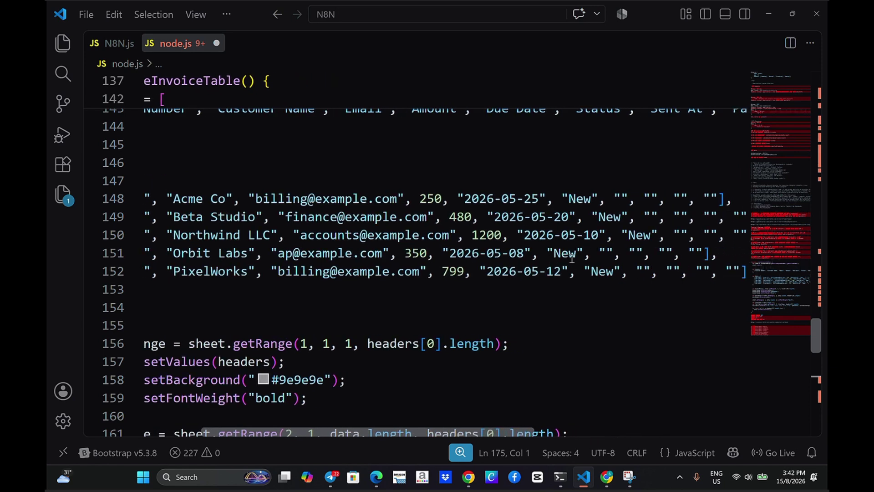
scroll(572, 259, "right", 1)
scroll(572, 258, "left", 6)
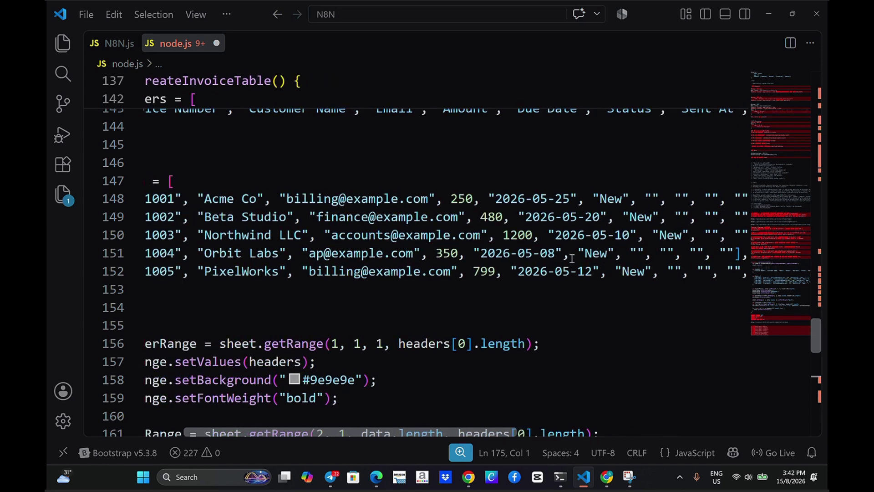
left_click(606, 481)
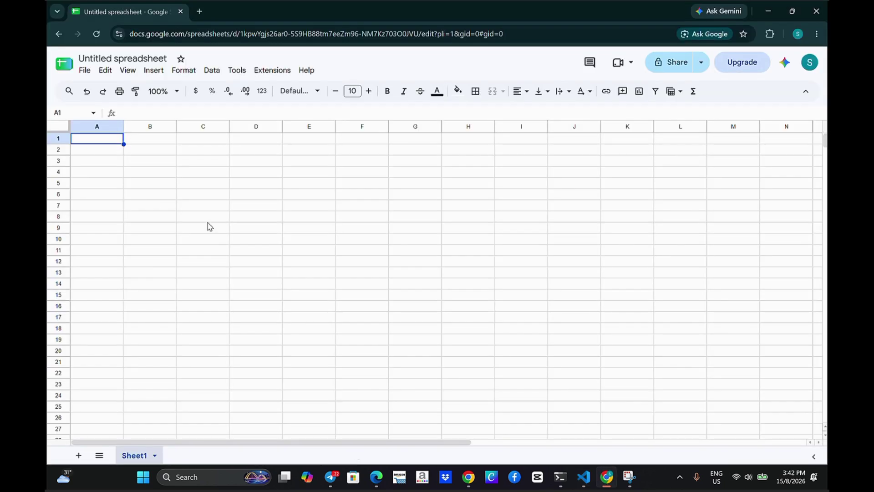
left_click(103, 141)
left_click_drag(98, 138, 464, 240)
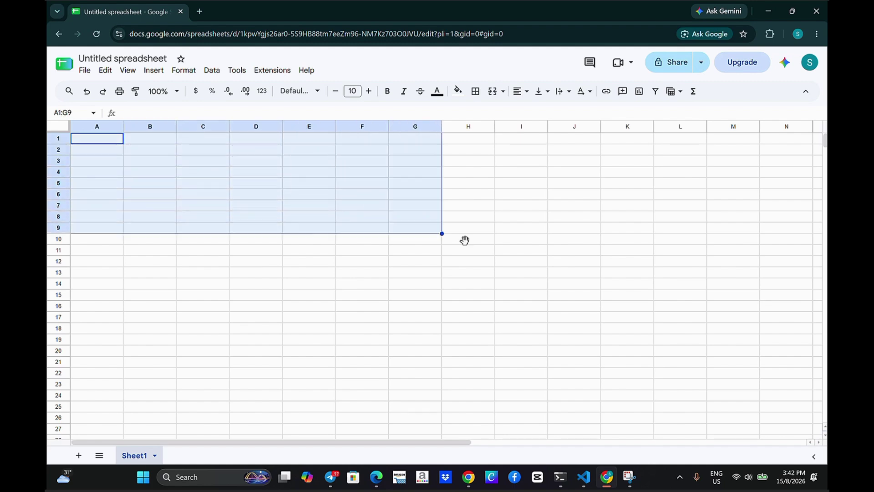
Step: Switch to VS Code, fold the createInvoiceTable function in node.js and copy the entire function
left_click(583, 477)
scroll(323, 342, "up", 4)
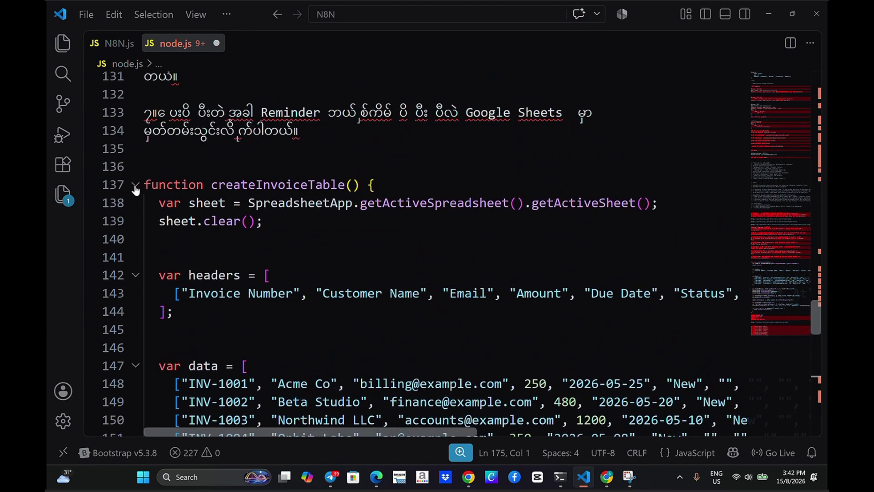
left_click(135, 185)
left_click(162, 205)
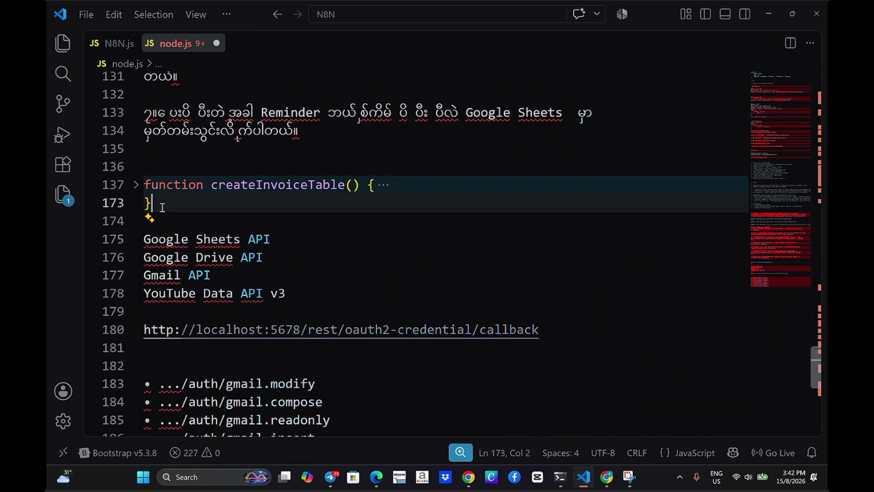
left_click_drag(163, 208, 145, 185)
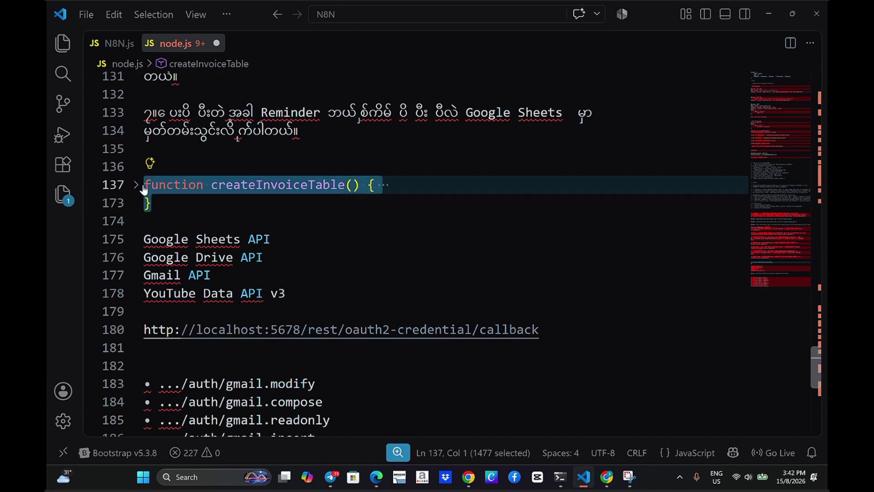
right_click(150, 187)
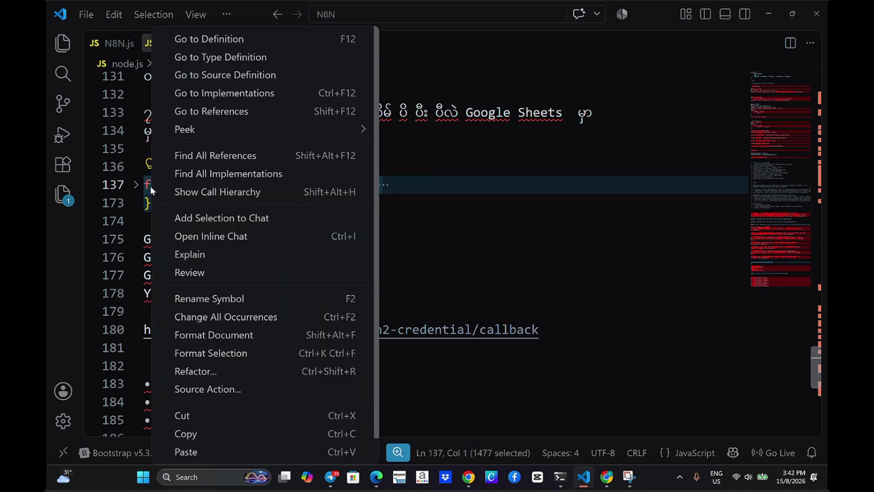
left_click(221, 434)
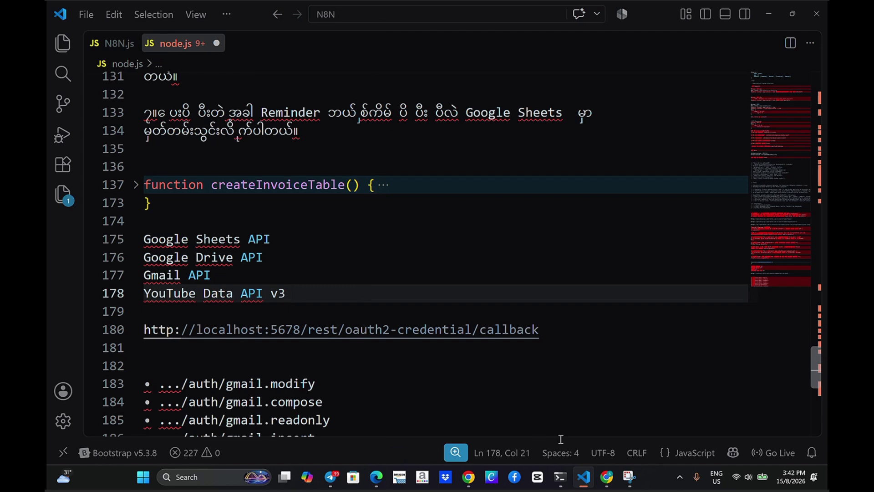
Step: Switch to the blank spreadsheet in Chrome, open its Apps Script editor and dismiss the project history tip
left_click(607, 477)
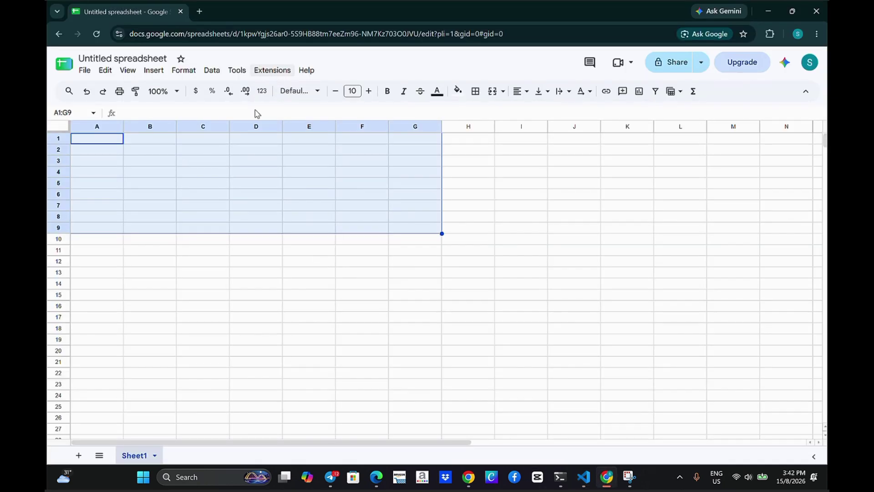
left_click(266, 73)
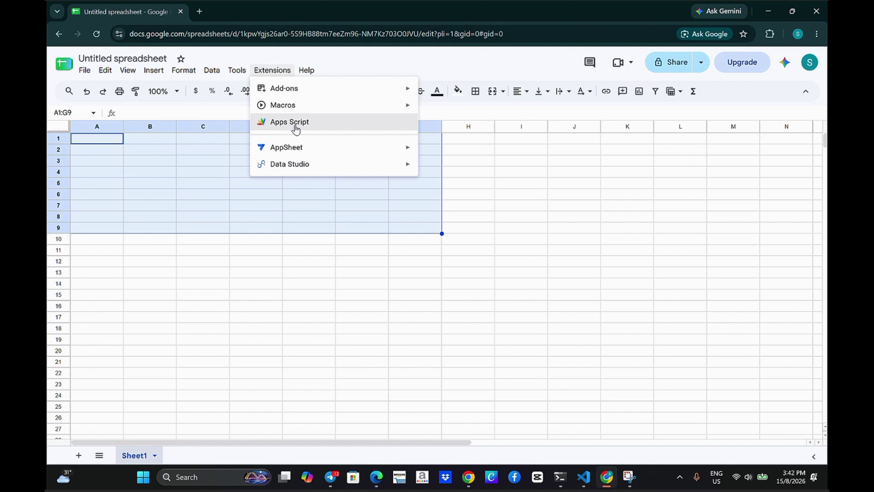
left_click(297, 129)
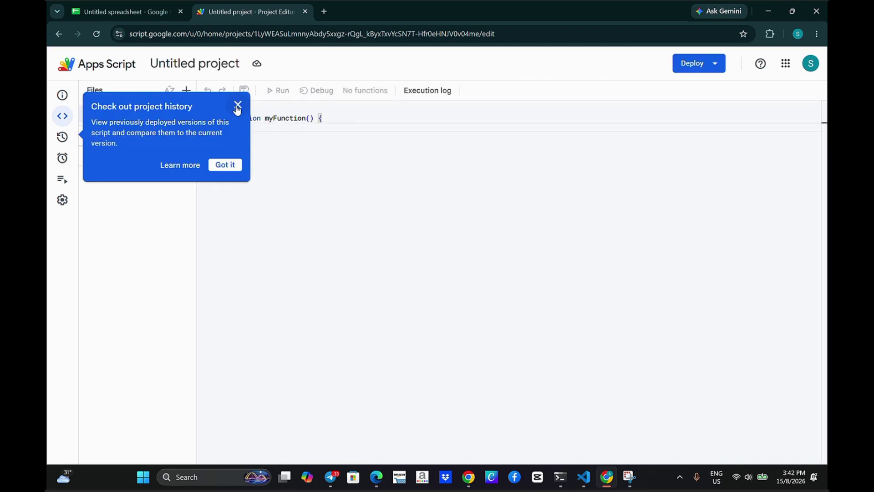
left_click(237, 105)
Step: Replace the default myFunction code in Code.gs with the copied createInvoiceTable function
left_click_drag(251, 137, 228, 117)
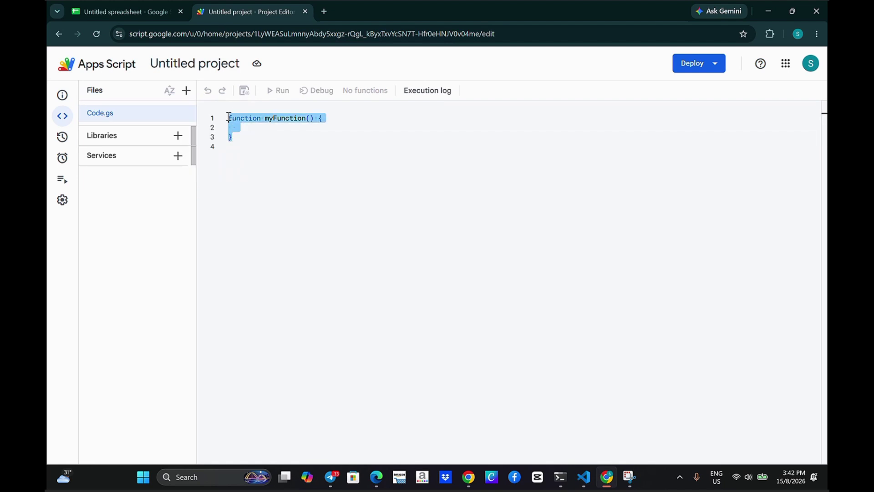
key("BackSpace")
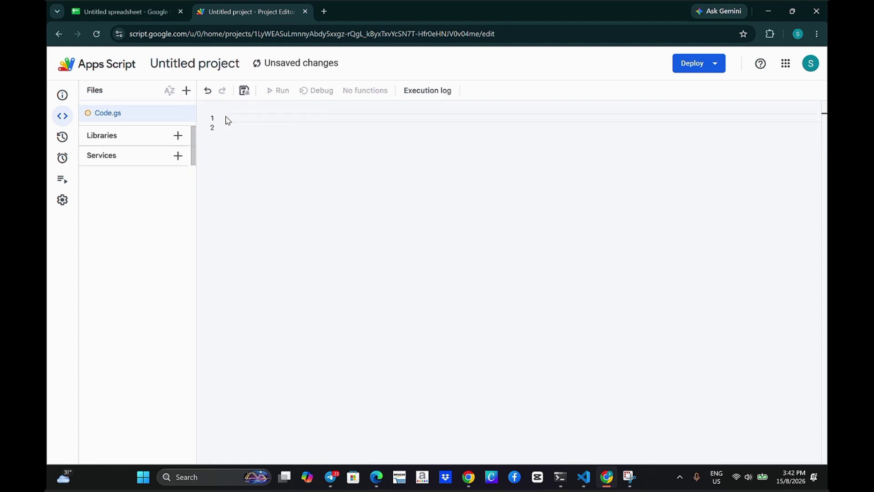
key("ctrl+v")
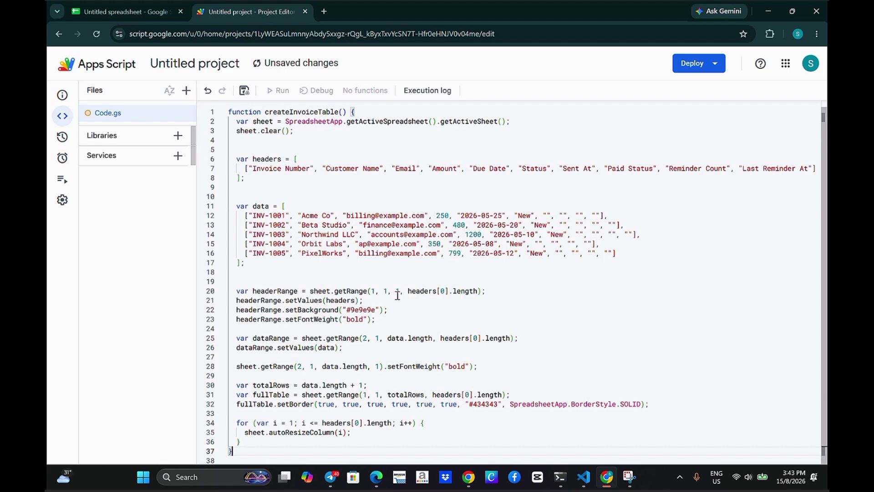
Step: Examine the headers and sample invoice data in the script, including the first row's email and amount
left_click(287, 216)
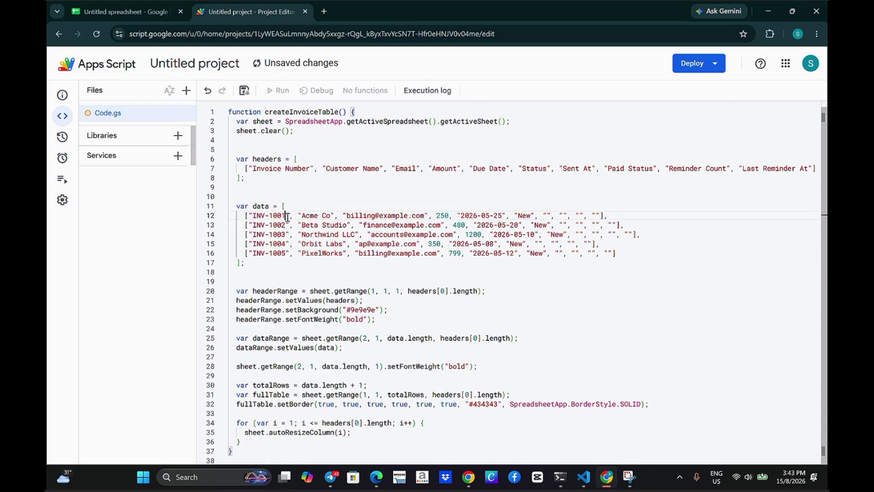
left_click_drag(287, 216, 424, 216)
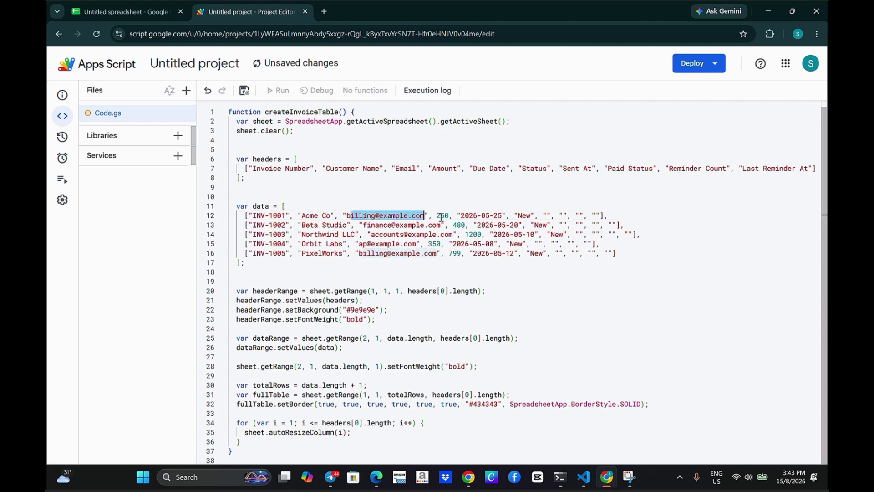
left_click(441, 216)
double_click(442, 216)
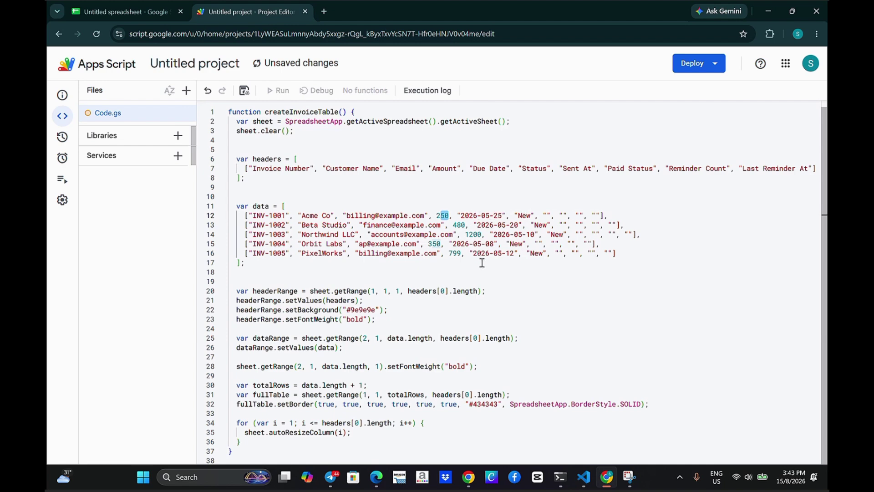
scroll(482, 262, "up", 1)
left_click(296, 201)
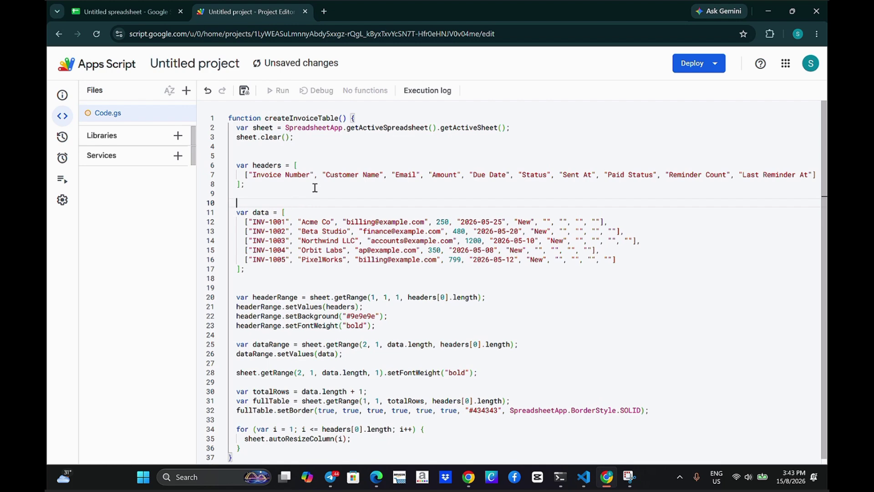
left_click(367, 266)
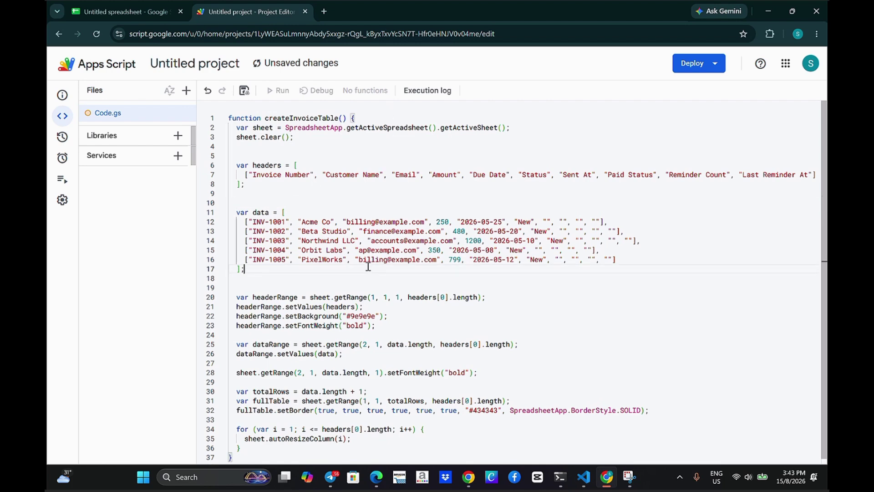
Step: Save the script and run createInvoiceTable, proceeding to the review of its requested permissions
key("ctrl+s")
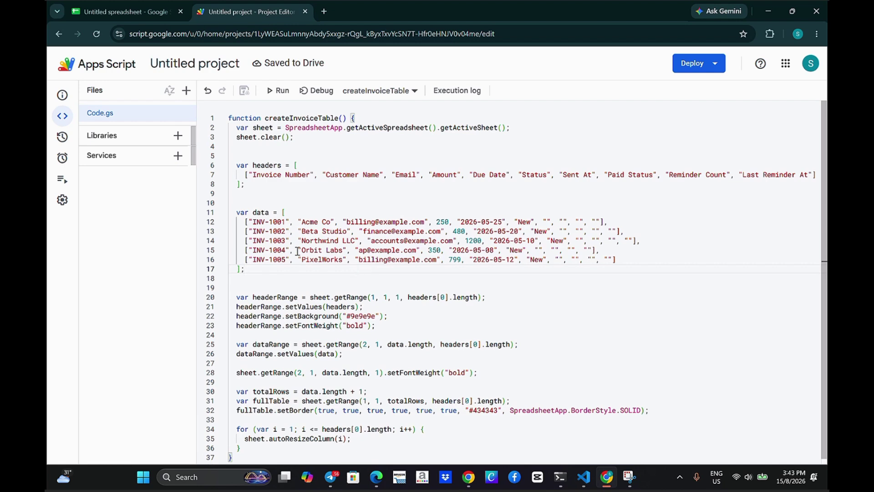
left_click(277, 91)
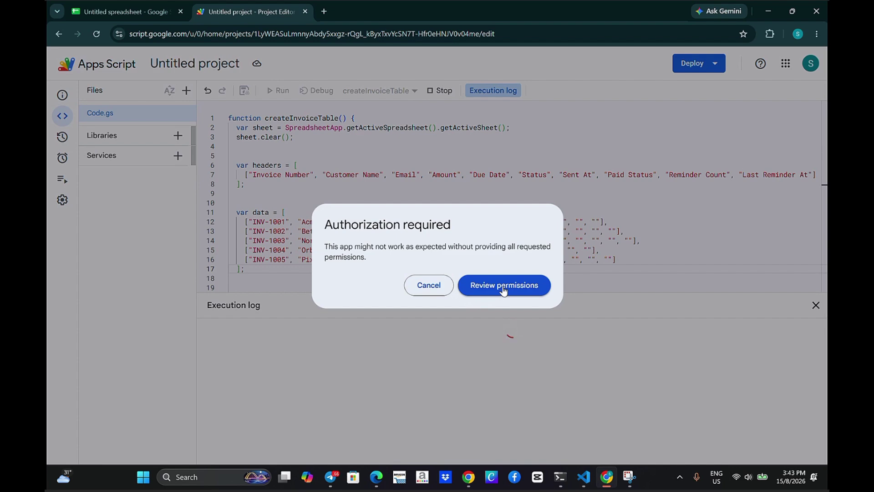
left_click(503, 285)
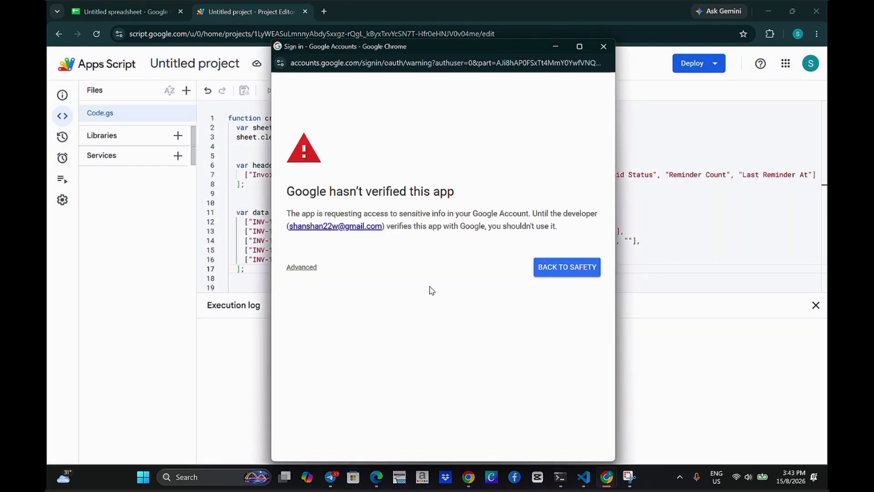
Step: Continue to Untitled project despite the unverified-app warning and allow it access to the account's Google Sheets spreadsheets
left_click(304, 268)
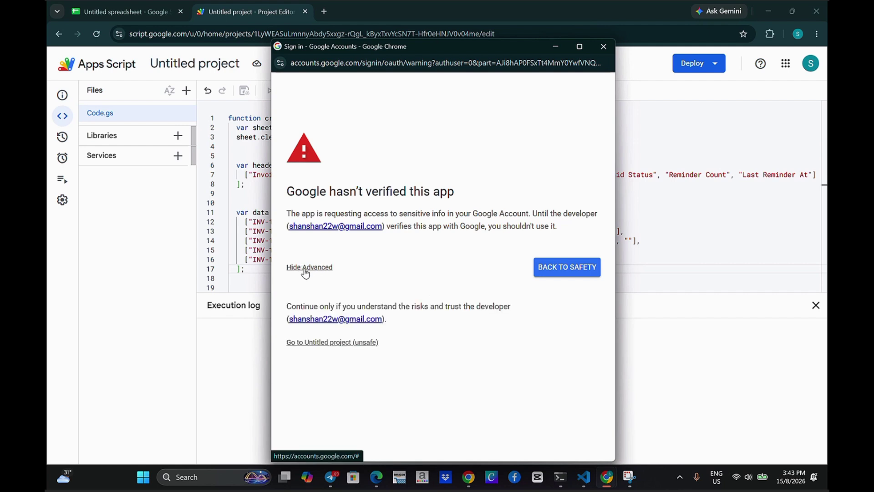
left_click(322, 343)
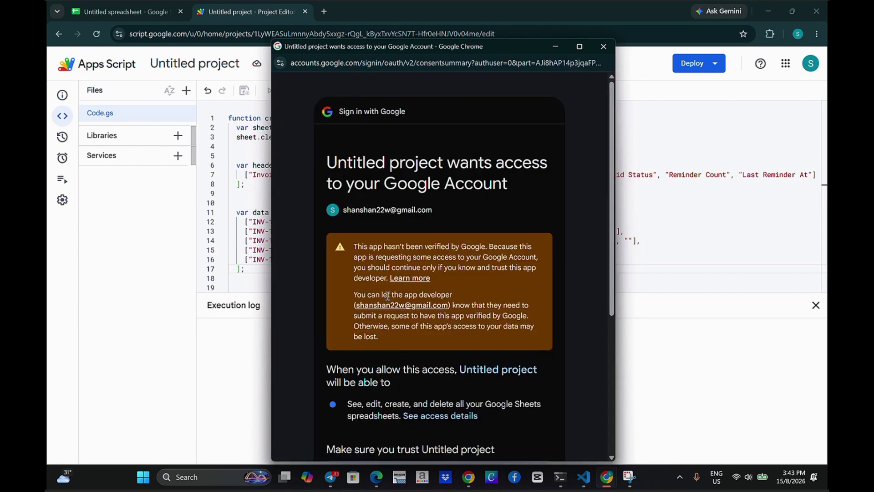
scroll(386, 295, "down", 5)
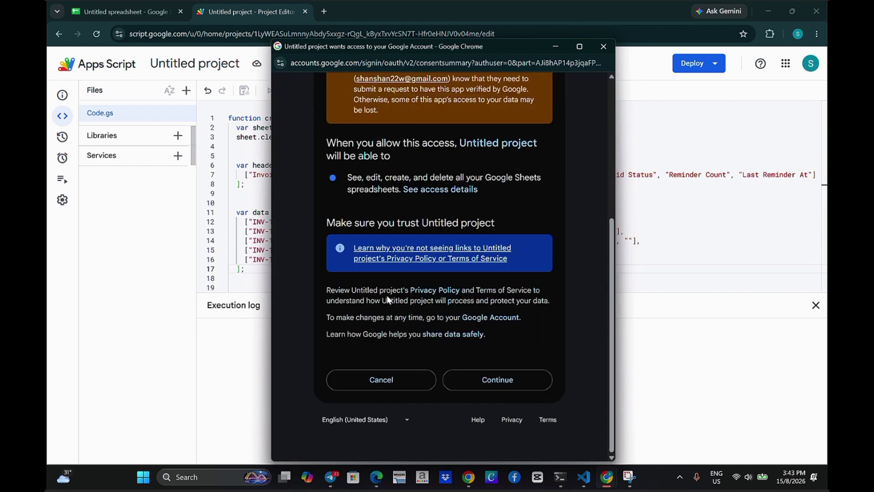
left_click(524, 385)
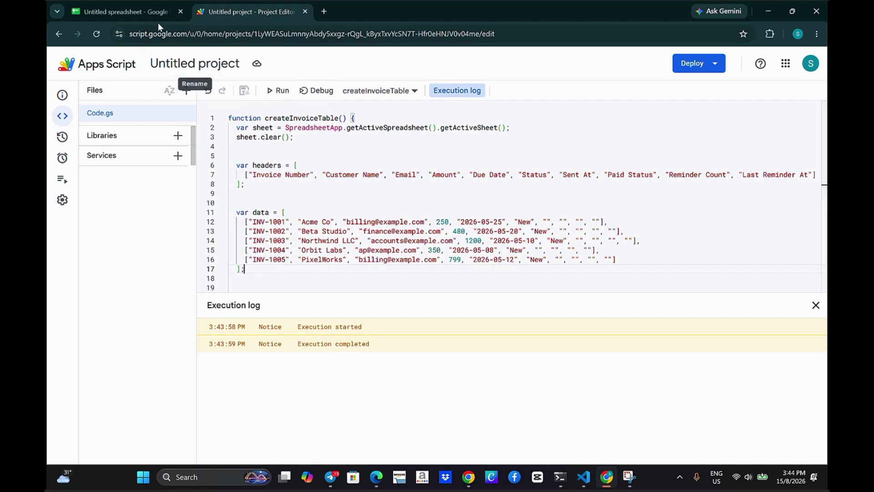
Step: Return to the spreadsheet and check the generated invoice table on Sheet1
left_click(146, 12)
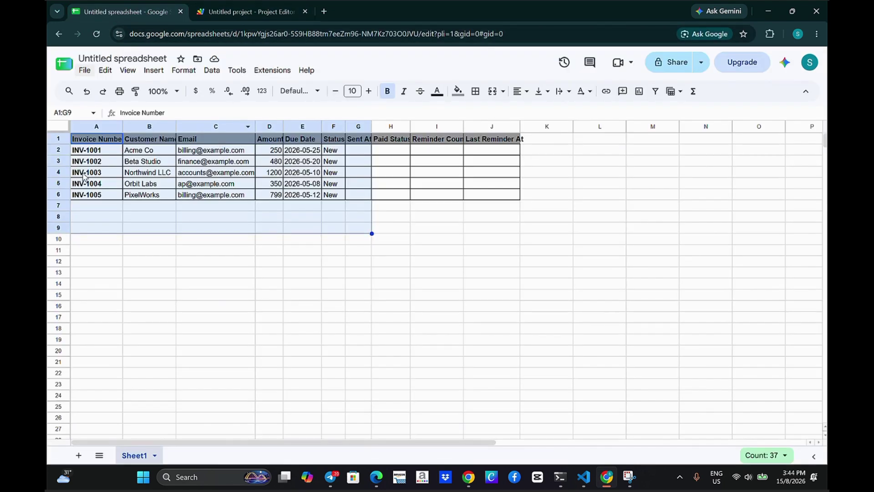
left_click(321, 272)
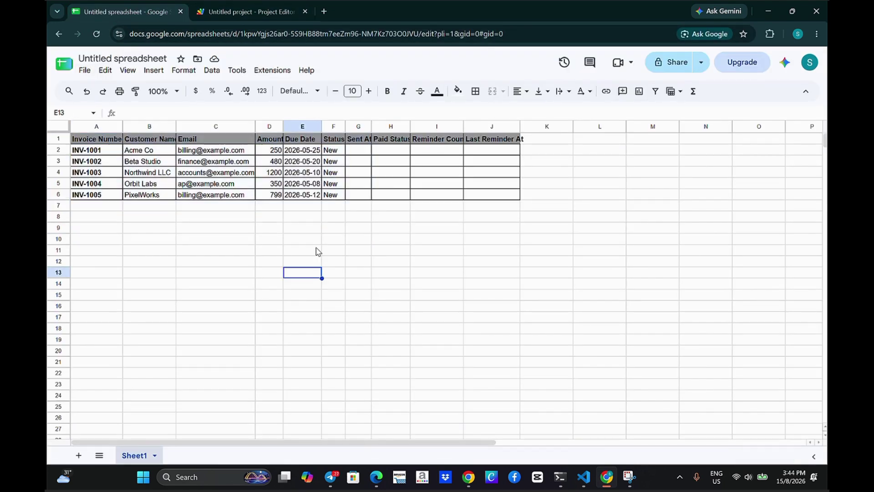
scroll(204, 220, "down", 1)
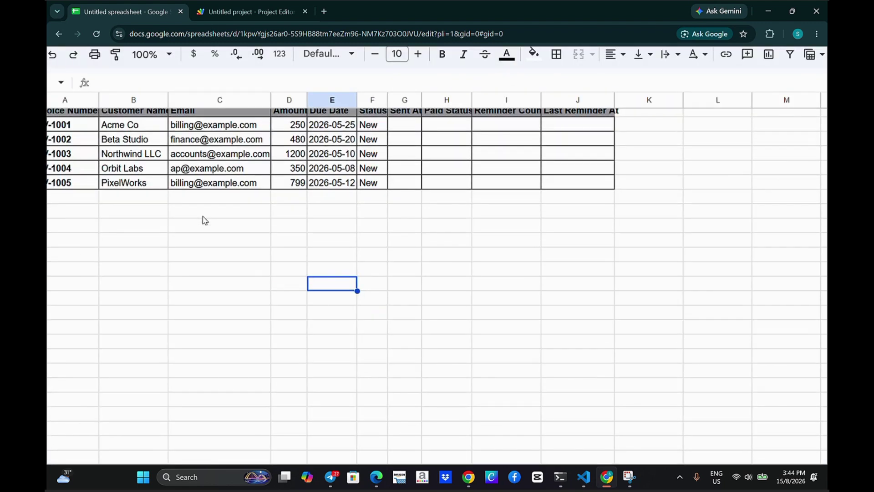
scroll(204, 221, "up", 1)
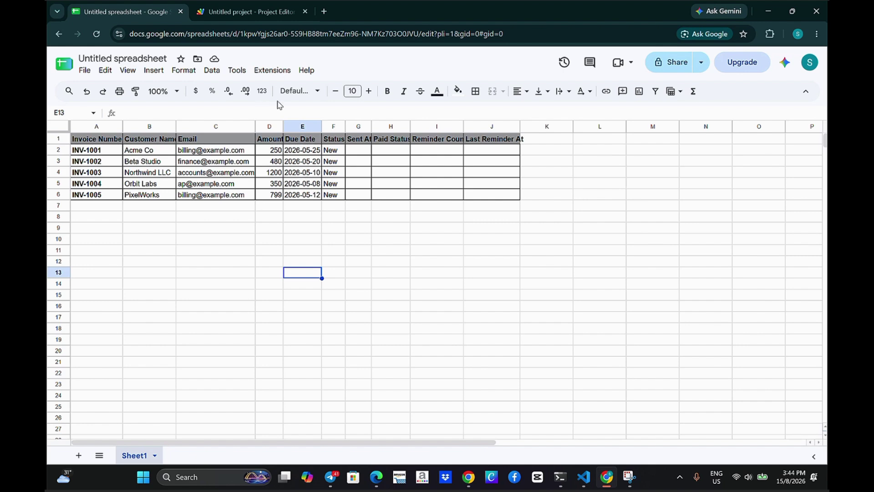
left_click(97, 142)
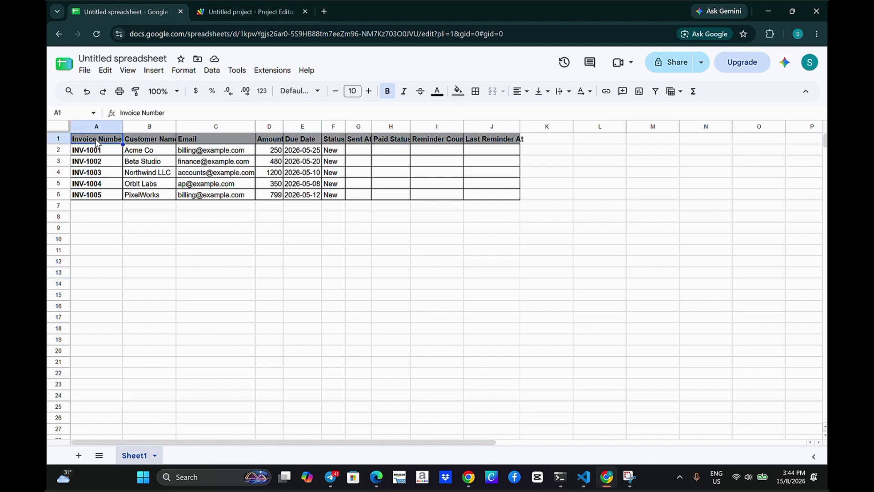
double_click(97, 140)
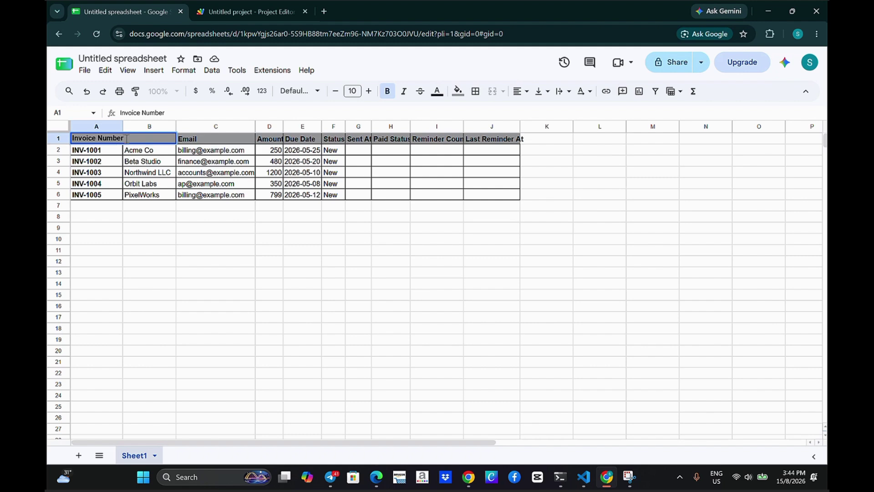
left_click_drag(125, 138, 60, 142)
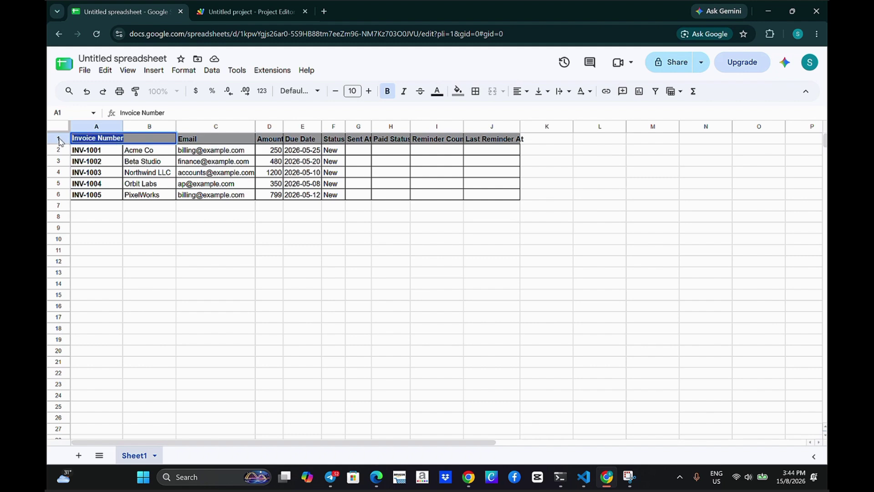
key("BackSpace")
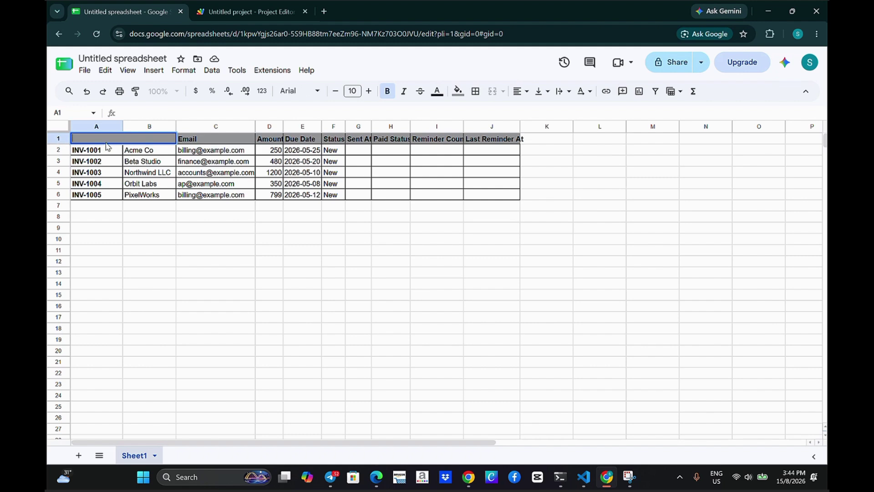
type("kdfjdie")
key("BackSpace")
key("BackSpace")
key("BackSpace")
key("BackSpace")
key("BackSpace")
key("Escape")
left_click(155, 242)
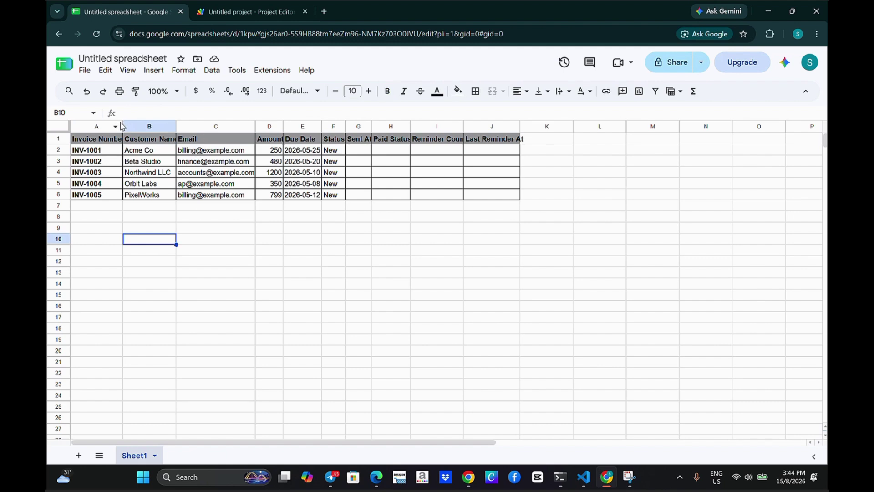
Step: Widen the invoice table's columns A through J so that every header from Invoice Number to Last Reminder At fits
left_click_drag(122, 126, 159, 126)
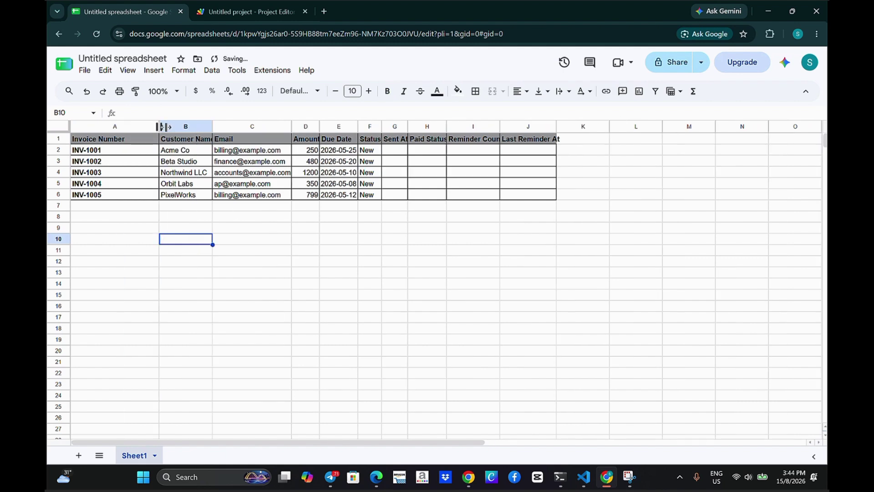
left_click_drag(213, 126, 242, 126)
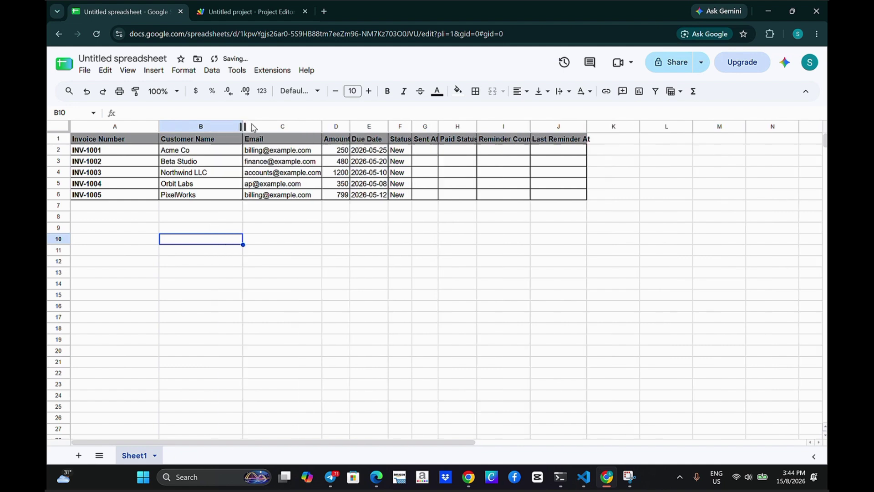
left_click_drag(321, 126, 617, 126)
left_click_drag(670, 126, 707, 127)
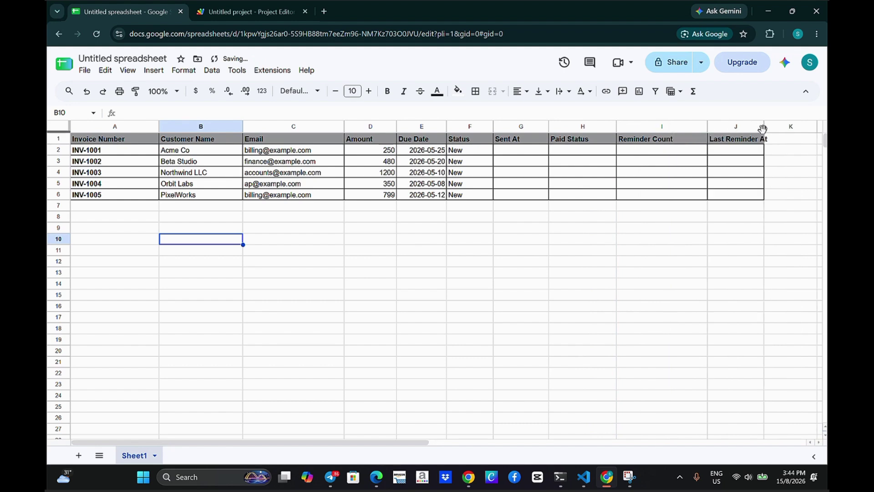
left_click_drag(764, 126, 798, 127)
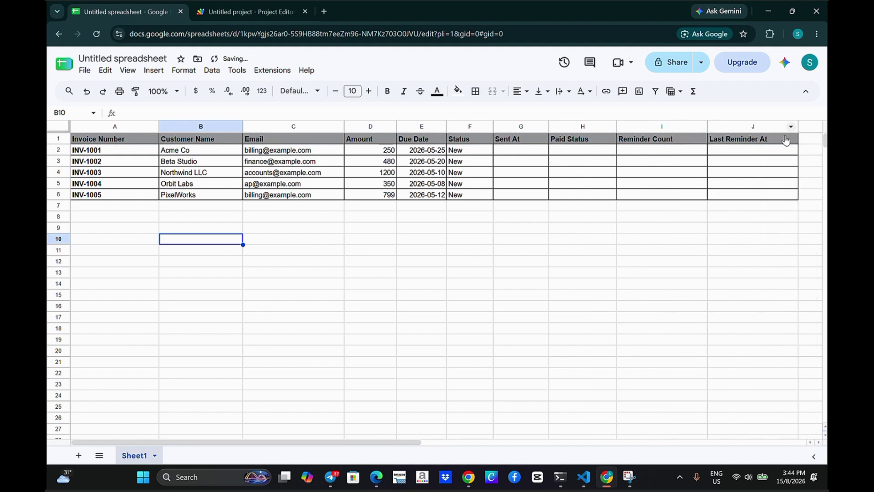
left_click(169, 253)
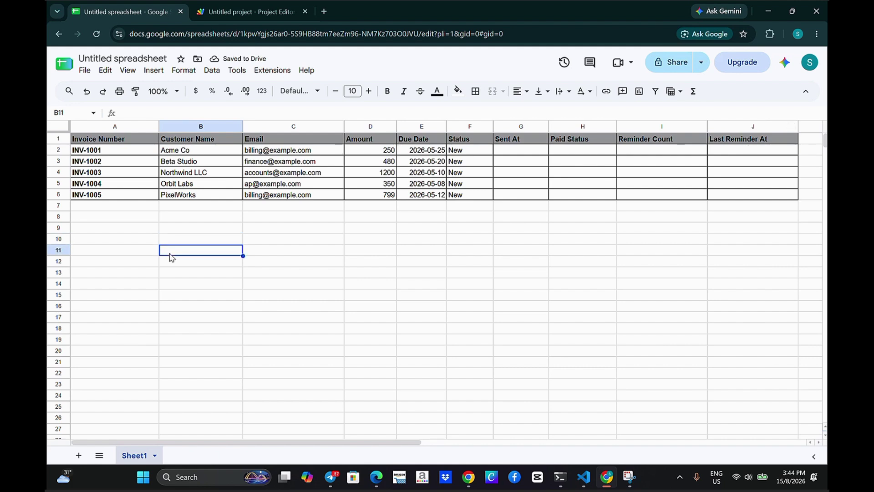
Step: Compare the invoice table with the header background and bold formatting code in createInvoiceTable, closing the execution log
left_click(63, 151)
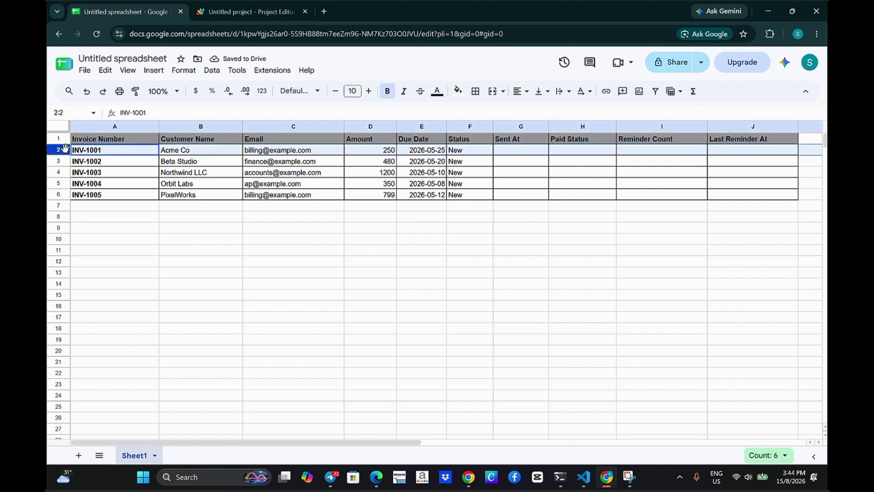
left_click(189, 284)
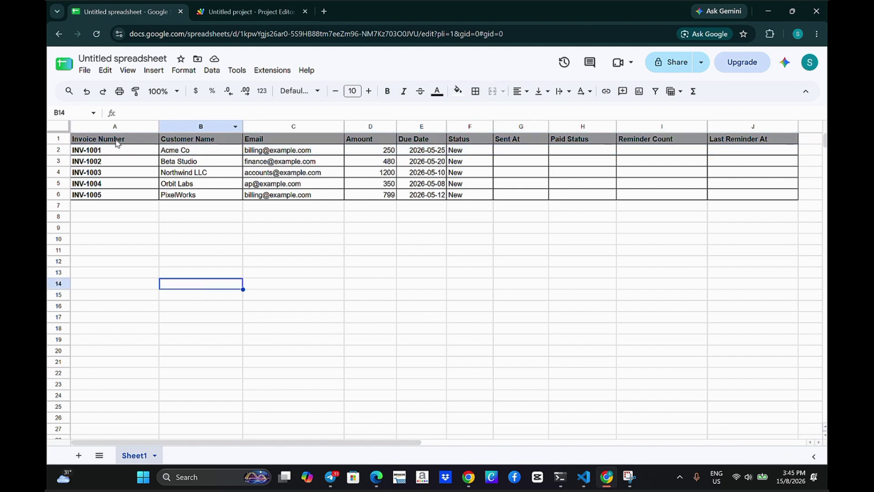
left_click(240, 14)
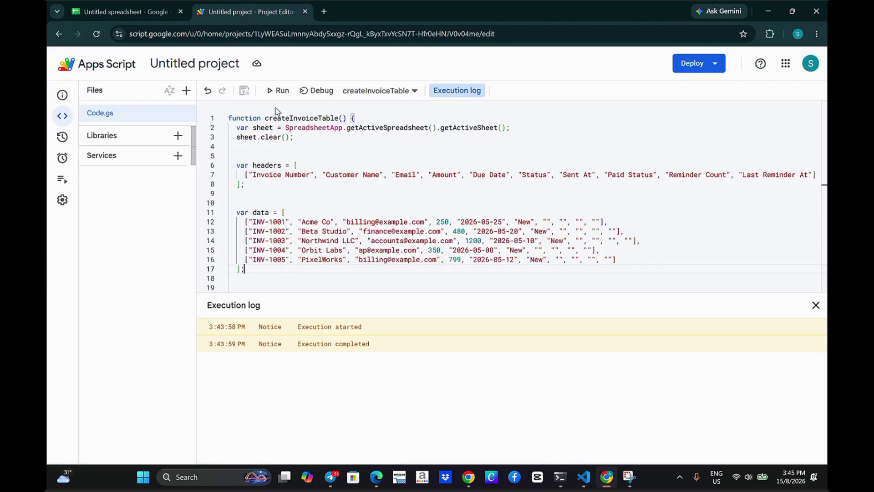
left_click(817, 305)
scroll(403, 278, "down", 1)
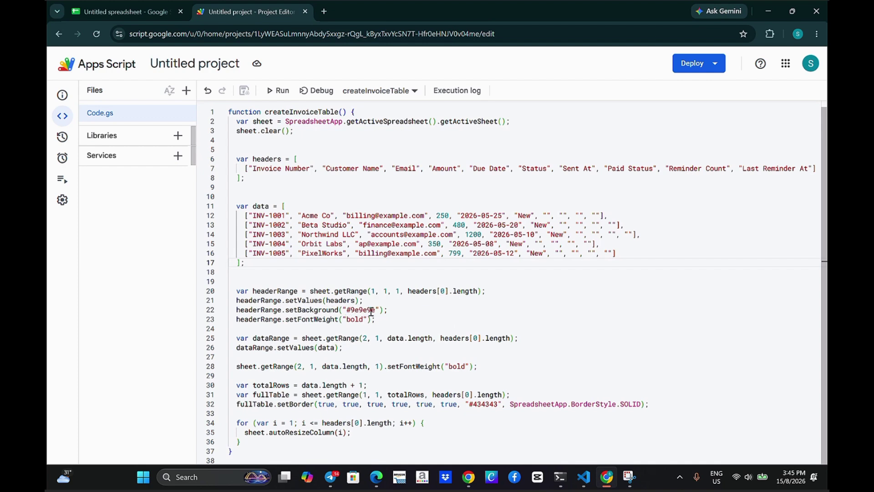
left_click_drag(387, 310, 373, 322)
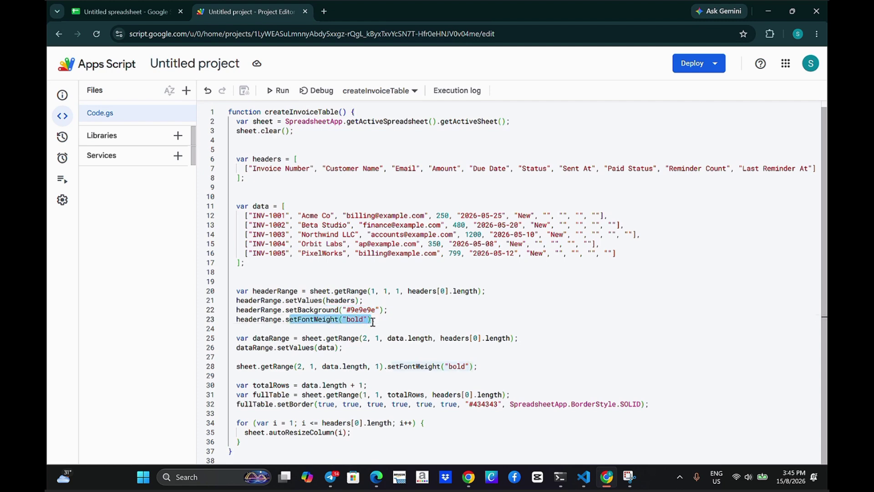
left_click(123, 12)
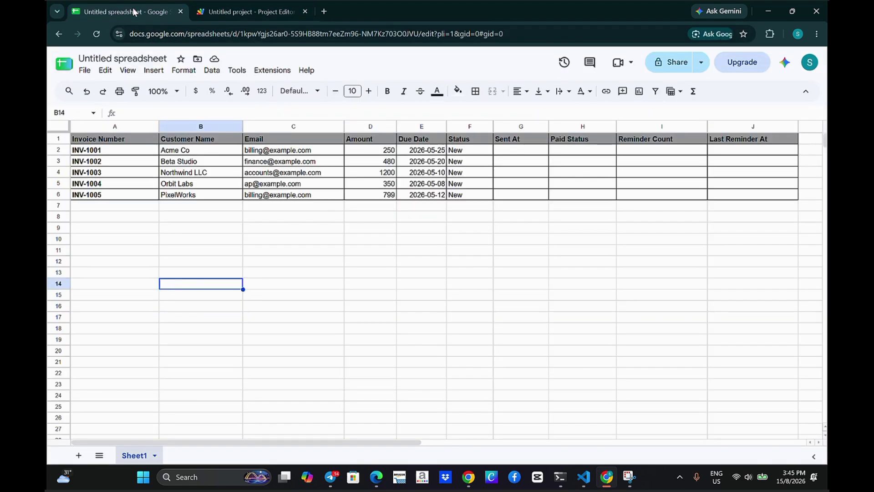
left_click(128, 240)
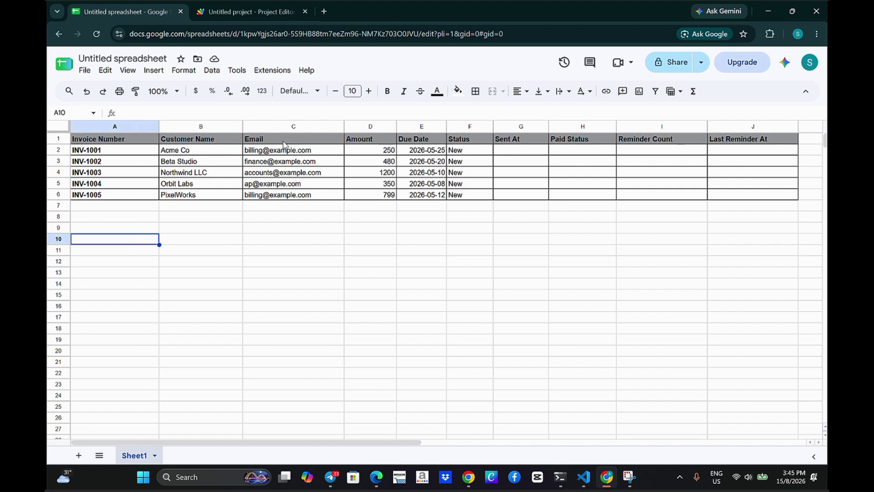
left_click(314, 301)
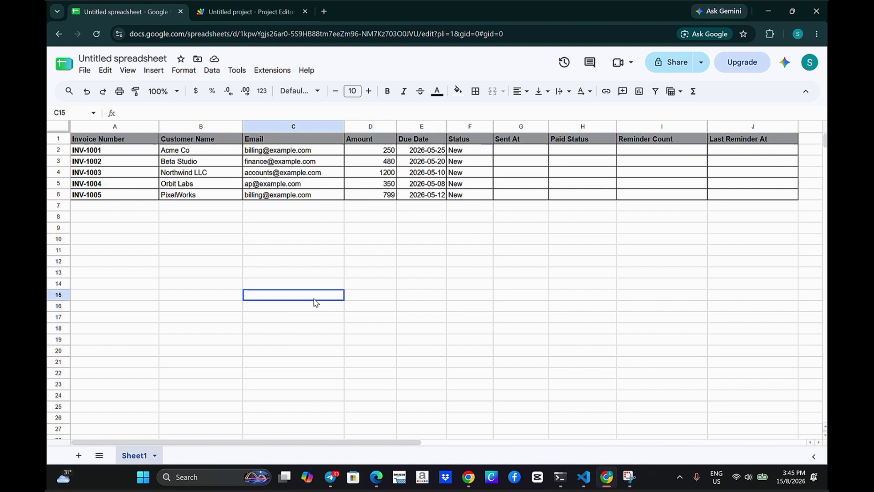
left_click(236, 7)
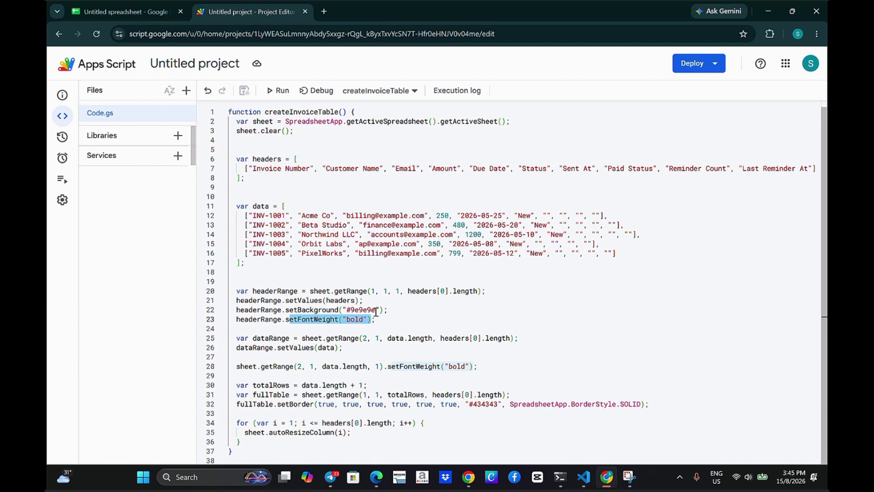
Step: Try yellow and green fills on header row 1 of the spreadsheet, settling on a gray fill
left_click(126, 3)
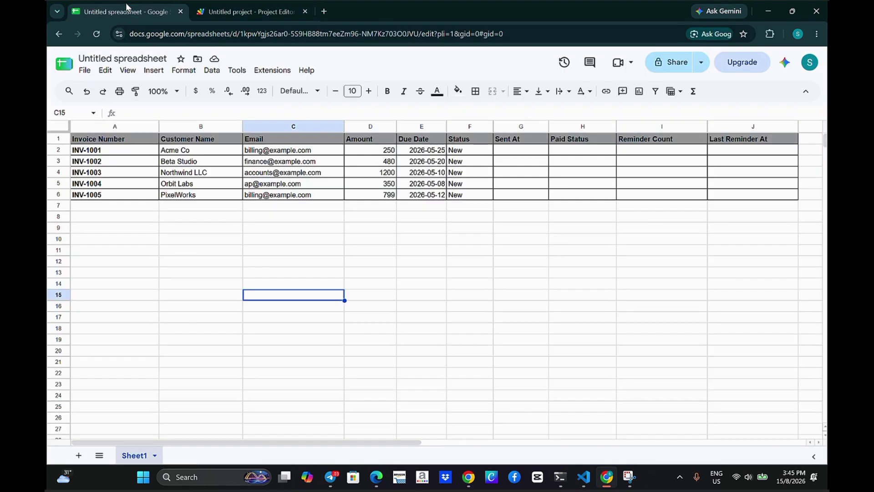
left_click(65, 141)
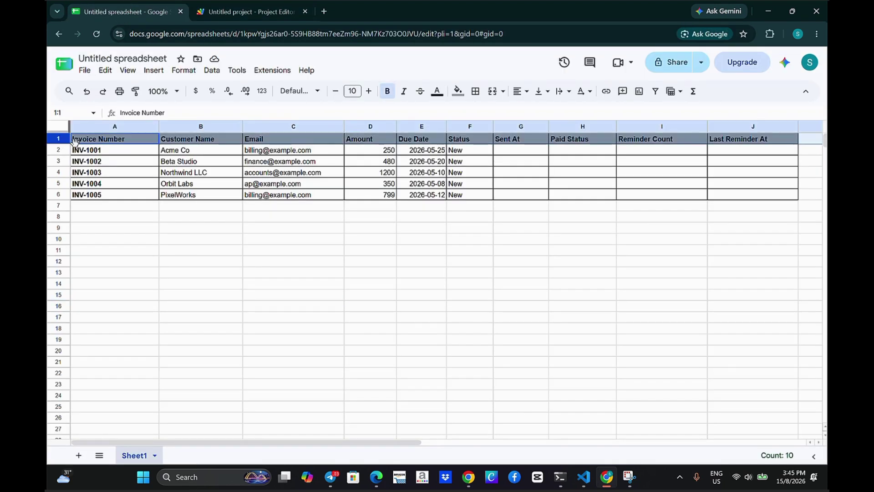
left_click(458, 93)
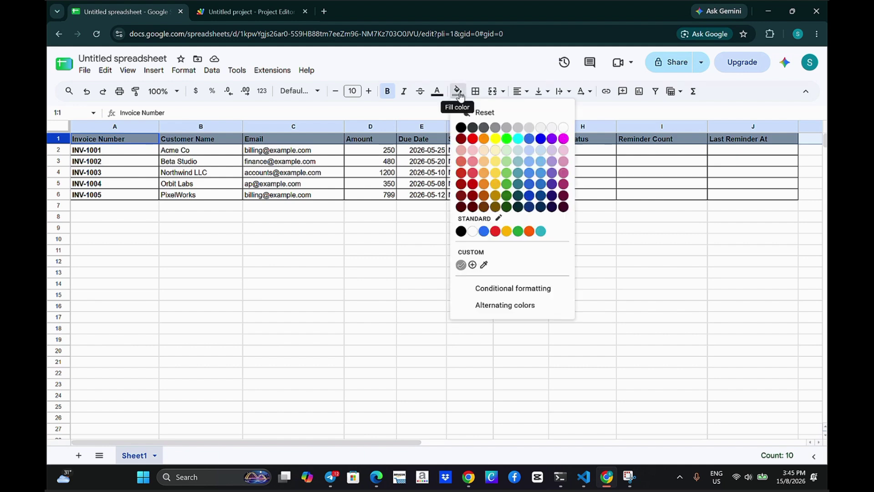
left_click(495, 139)
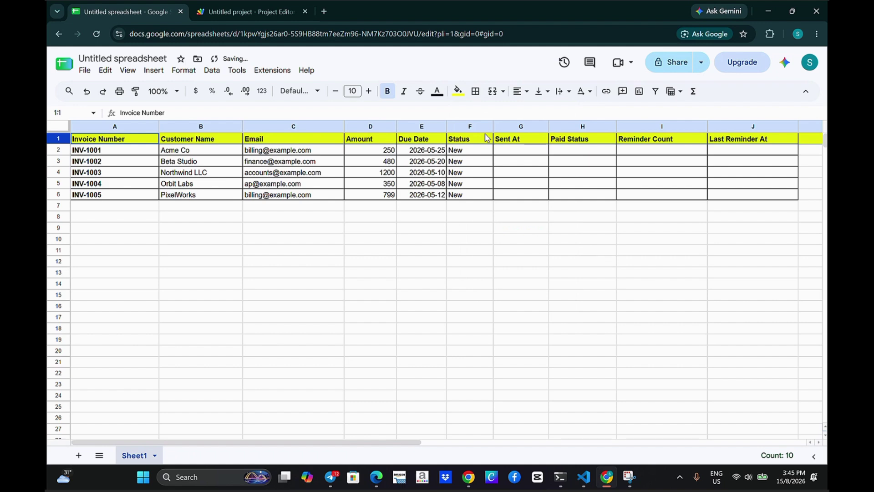
left_click(458, 91)
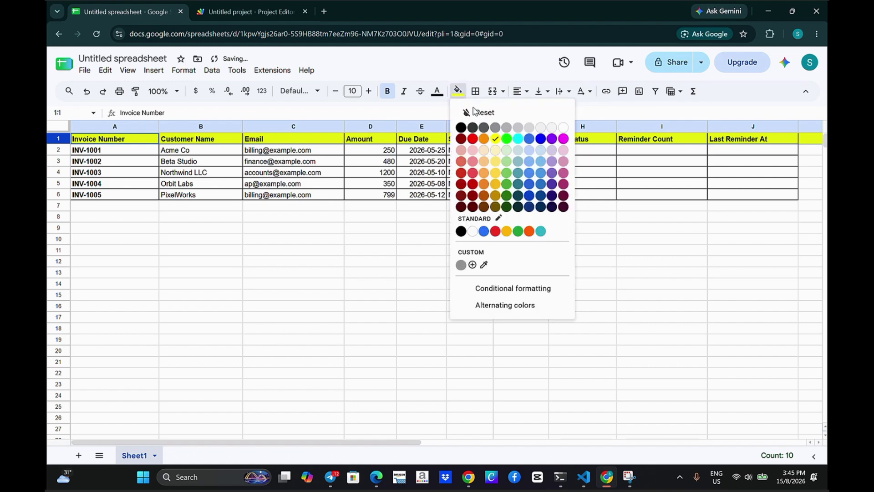
left_click(507, 140)
left_click(458, 91)
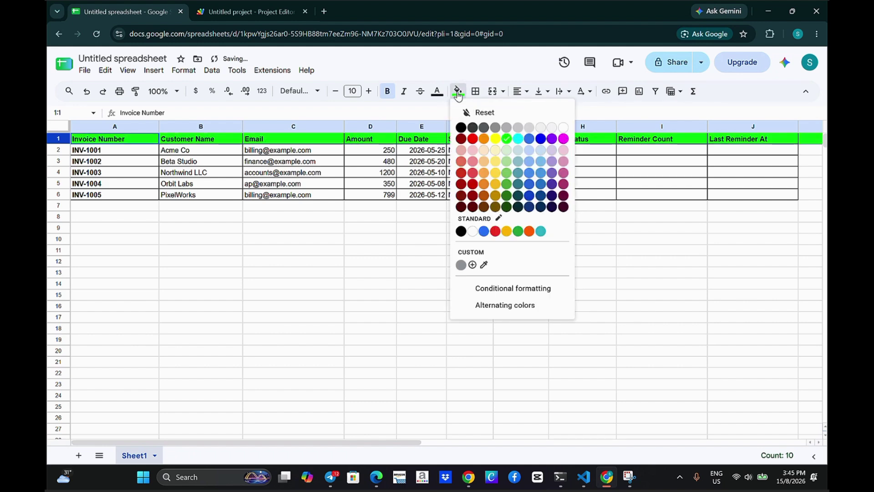
left_click(495, 127)
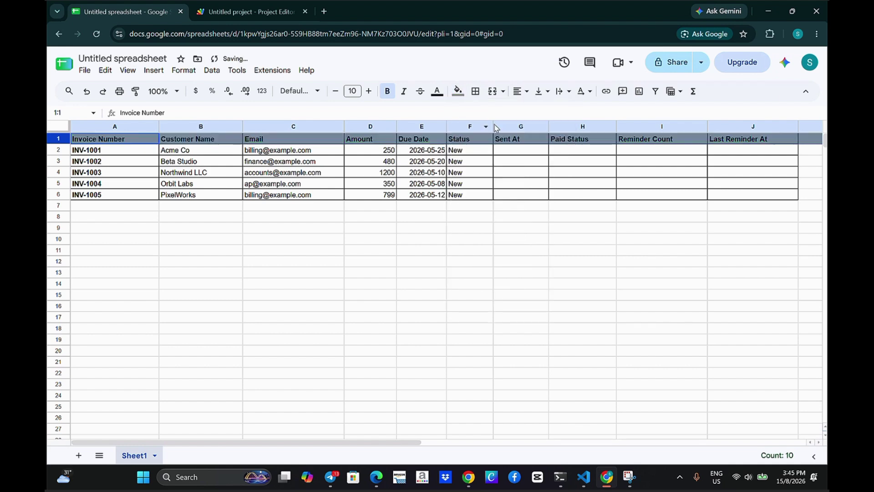
left_click(324, 241)
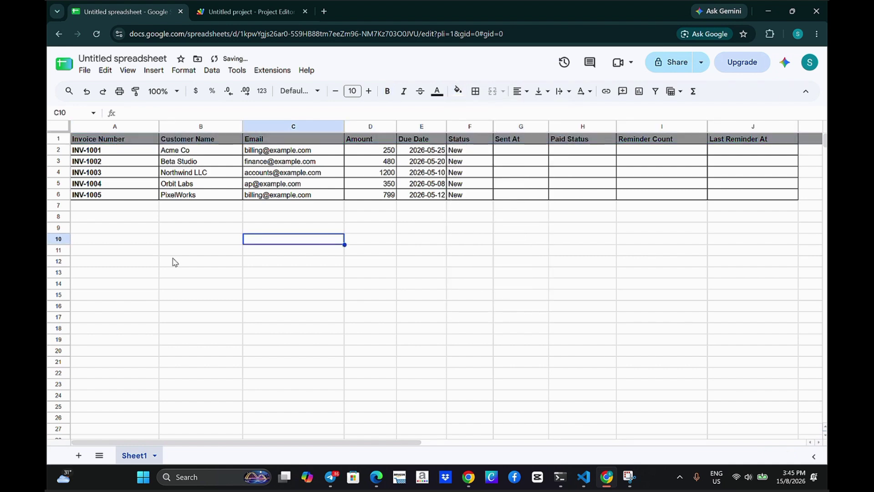
Step: Review the createInvoiceTable script against the invoice table and return to the spreadsheet
scroll(209, 257, "down", 1)
scroll(245, 273, "up", 2)
left_click(214, 272)
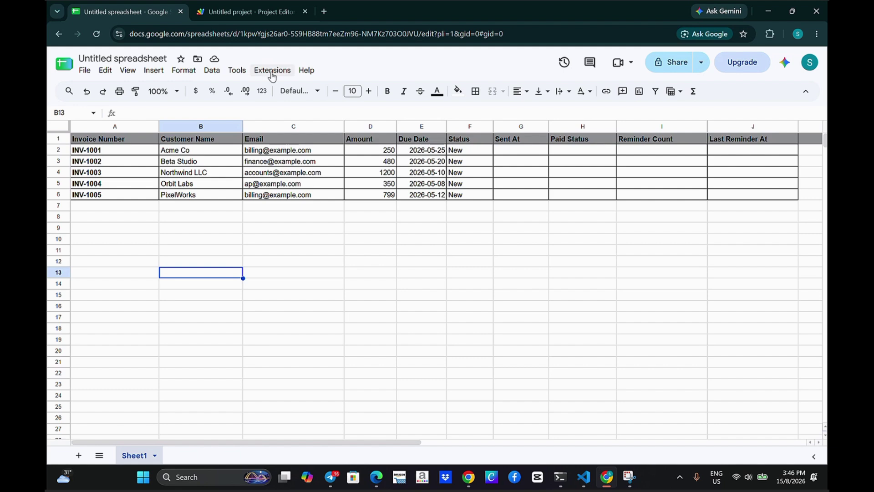
left_click(252, 11)
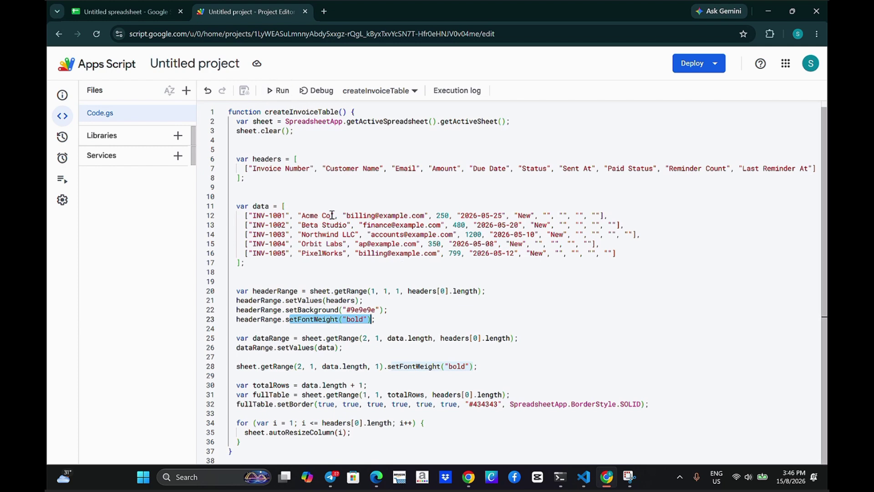
scroll(395, 290, "up", 1)
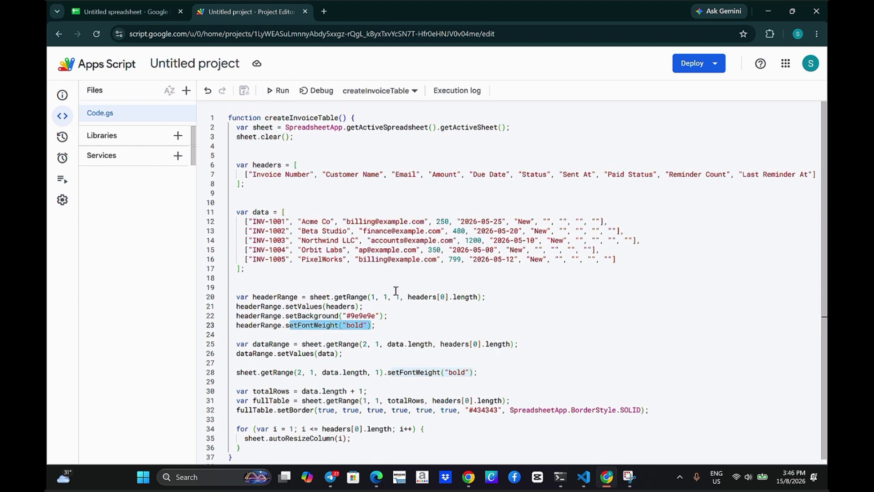
left_click(392, 296)
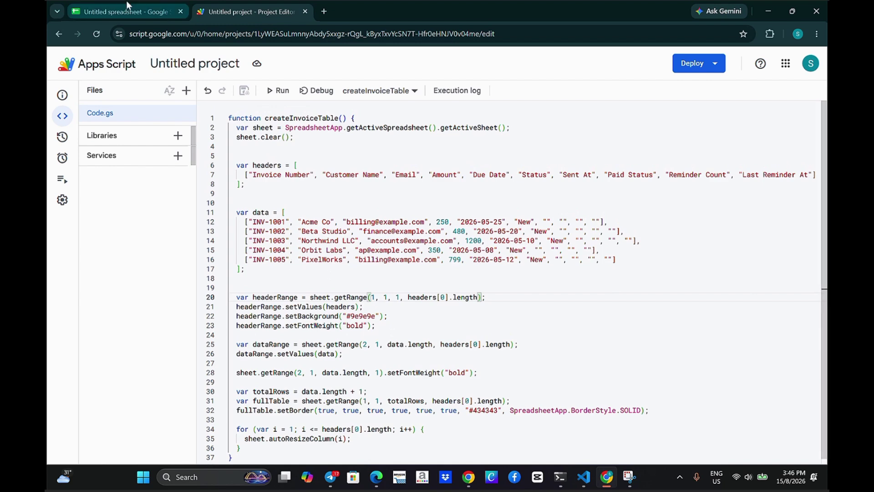
left_click(126, 2)
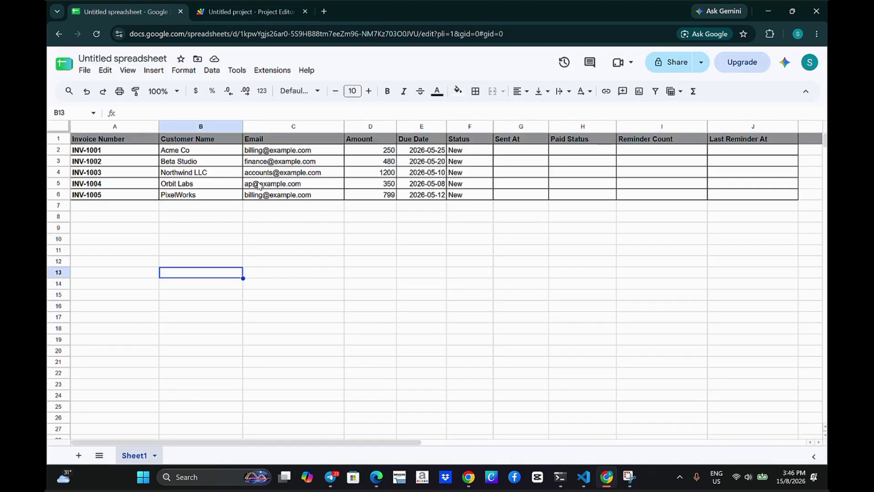